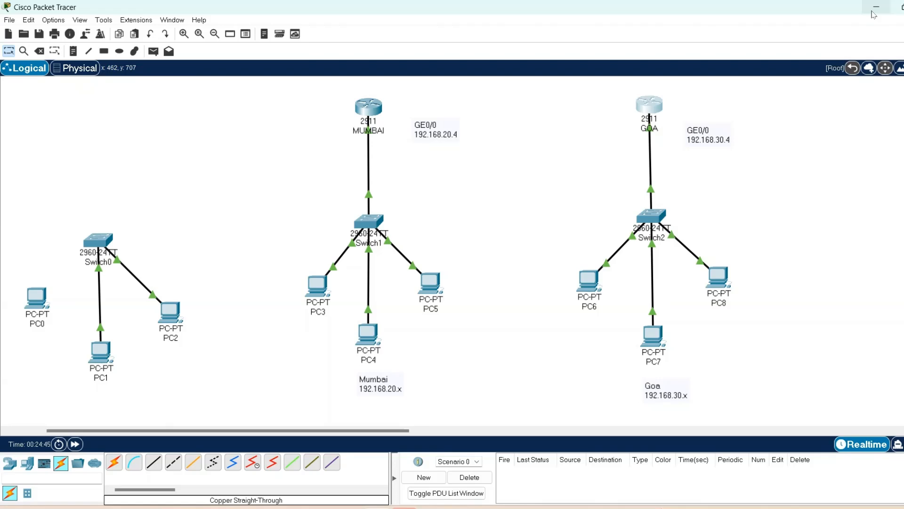
# Assign PC0 the static IPv4 address 192.168.10.1 with subnet mask 255.255.255.0
pyautogui.moveTo(51, 304); pyautogui.dragTo(52, 312)
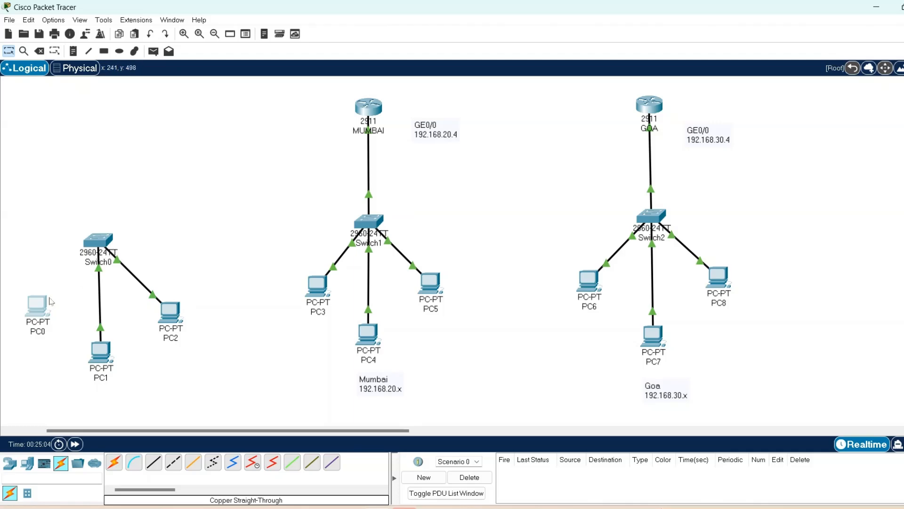
pyautogui.click(39, 306)
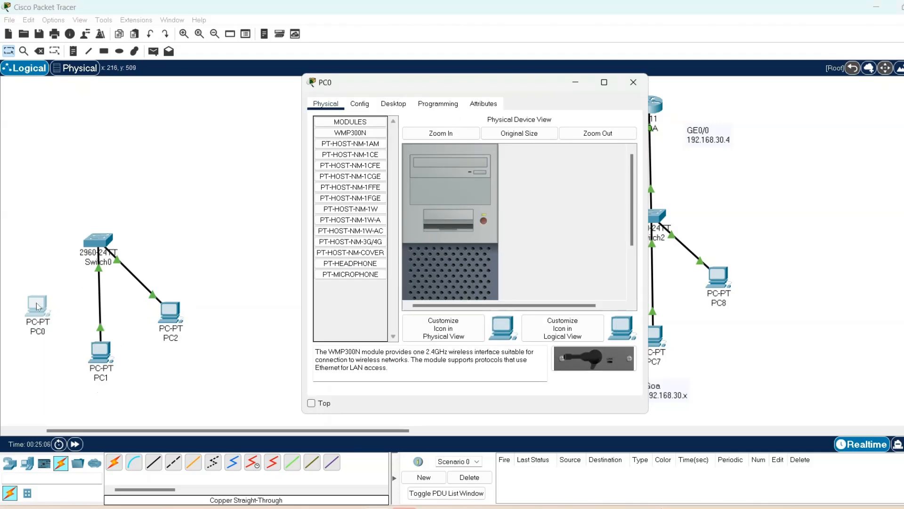
pyautogui.click(393, 105)
pyautogui.click(349, 149)
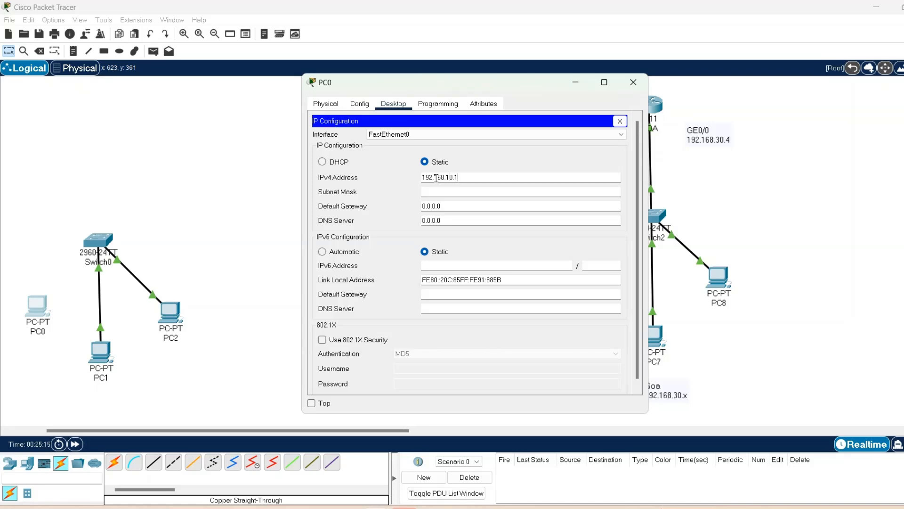
pyautogui.click(439, 181)
pyautogui.click(451, 192)
pyautogui.click(450, 192)
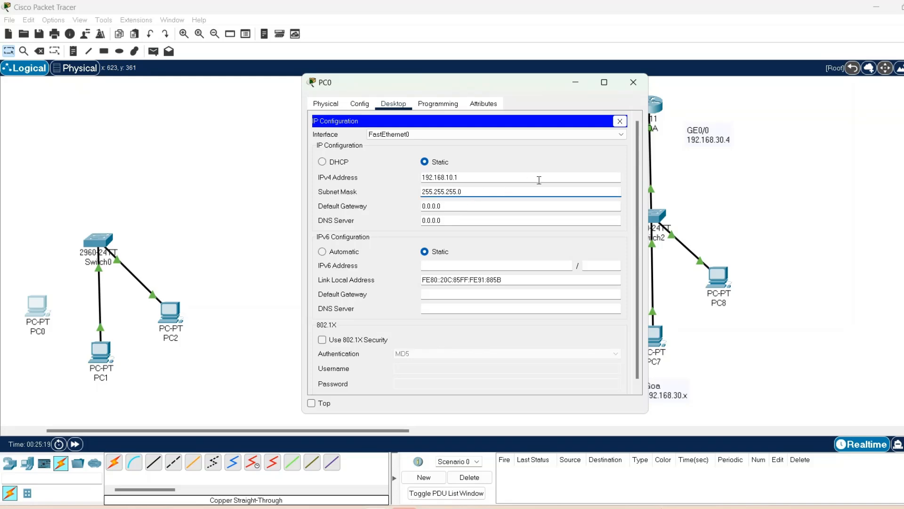
pyautogui.click(636, 84)
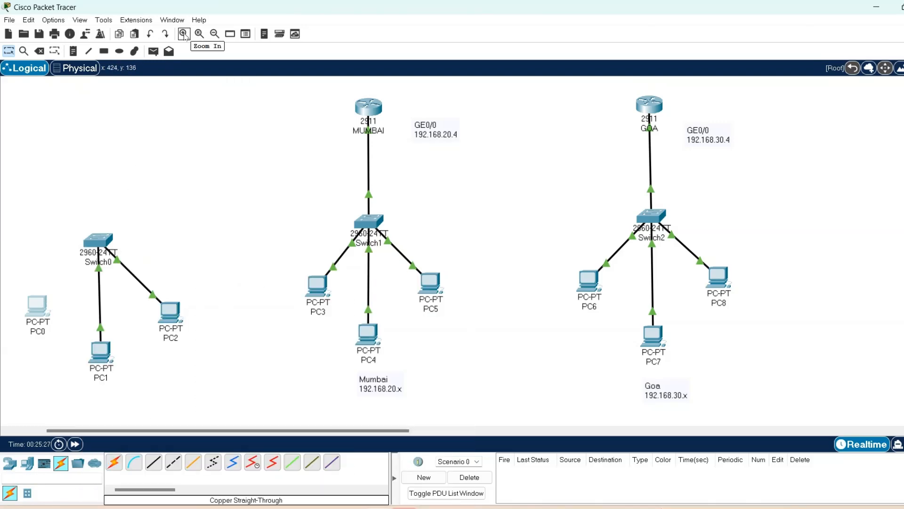
pyautogui.click(185, 33)
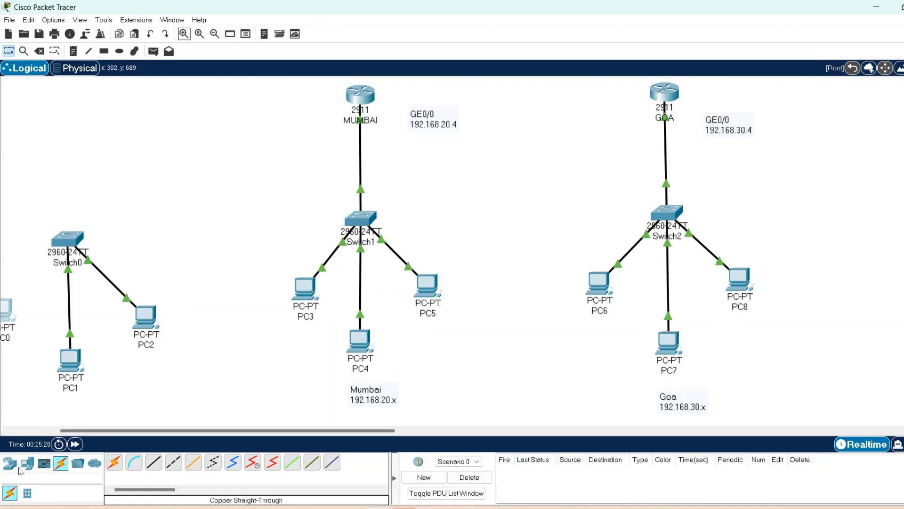
pyautogui.click(27, 466)
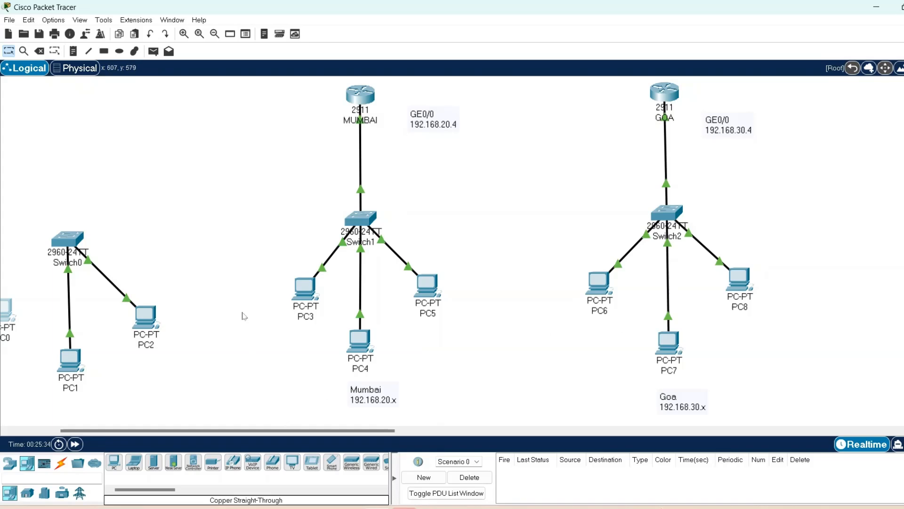
pyautogui.click(215, 34)
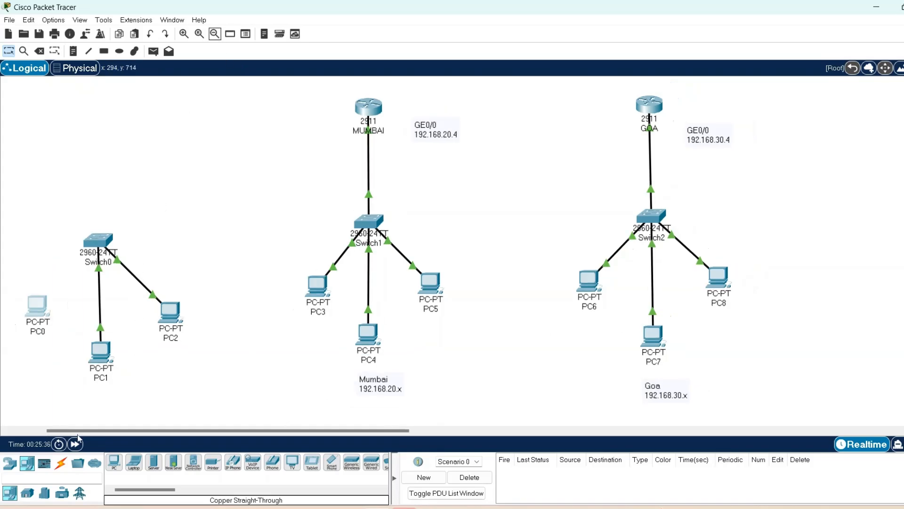
# Connect Switch0's FastEthernet0/3 port to PC0's FastEthernet0 port with a copper straight-through cable
pyautogui.click(60, 468)
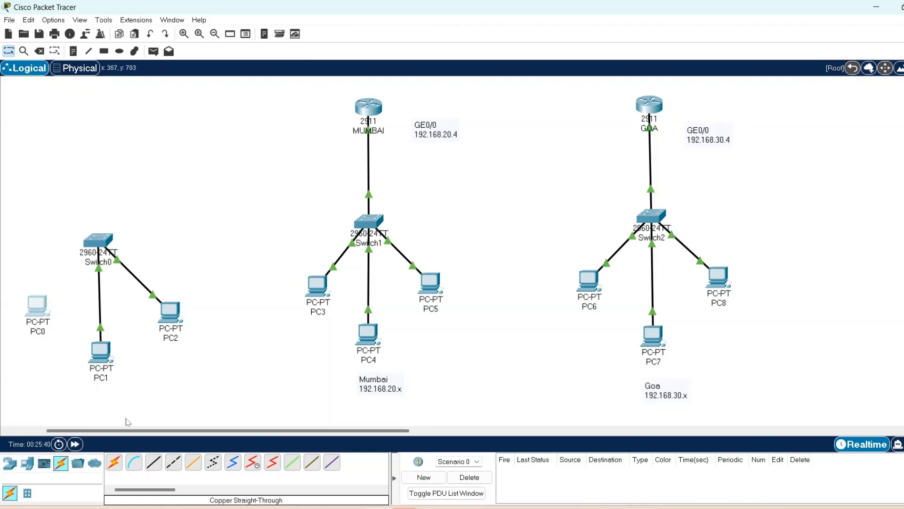
pyautogui.click(155, 464)
pyautogui.click(96, 244)
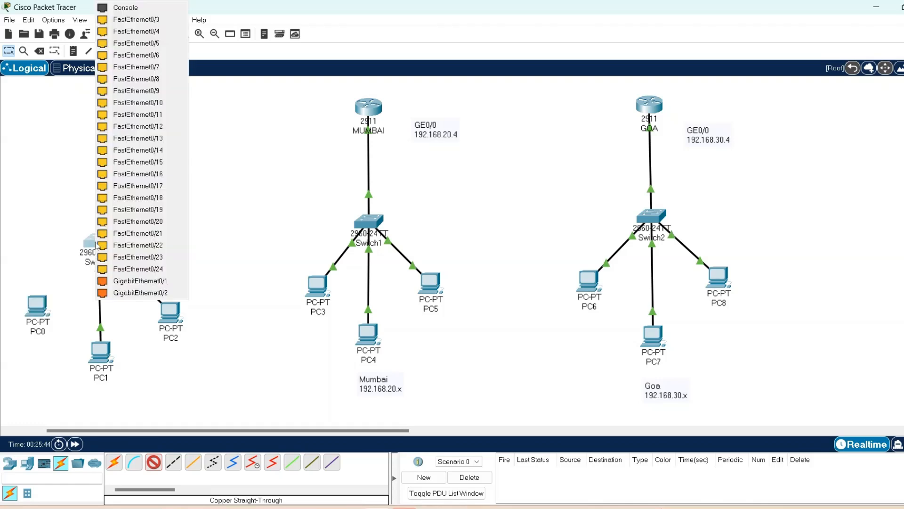
pyautogui.click(150, 21)
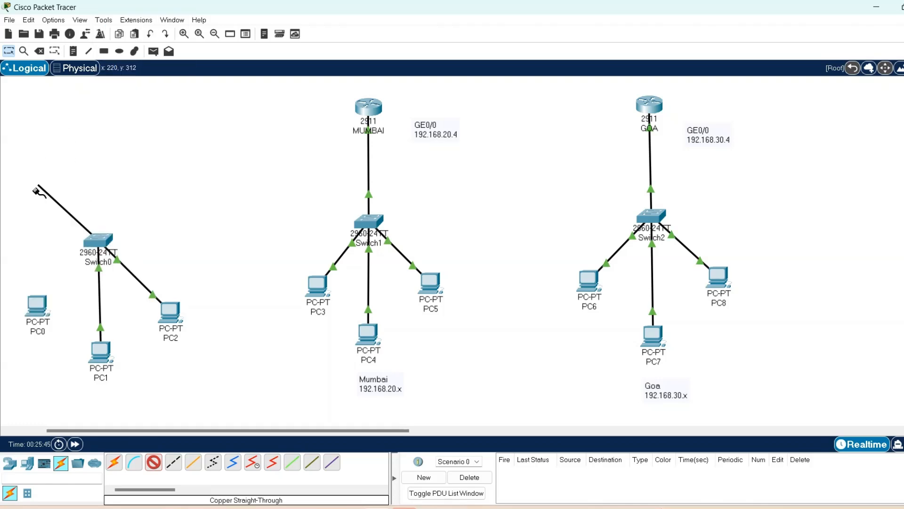
pyautogui.click(38, 309)
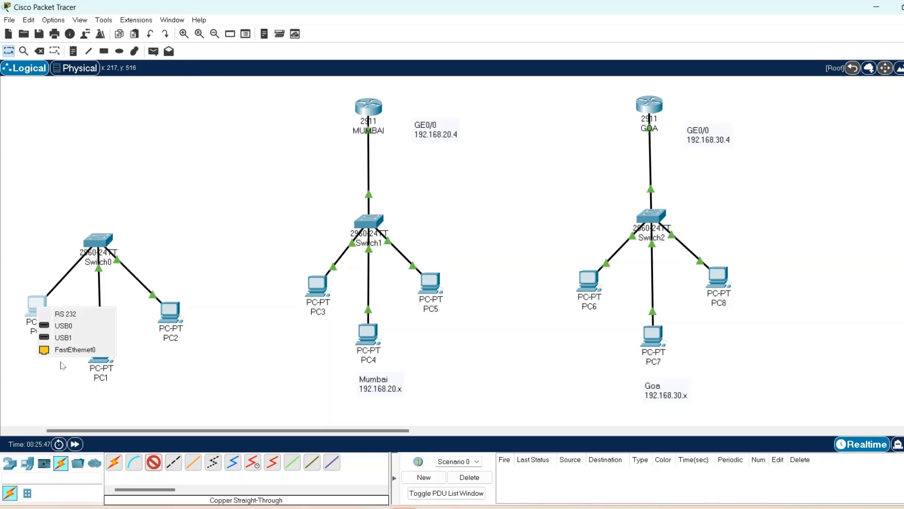
pyautogui.click(70, 349)
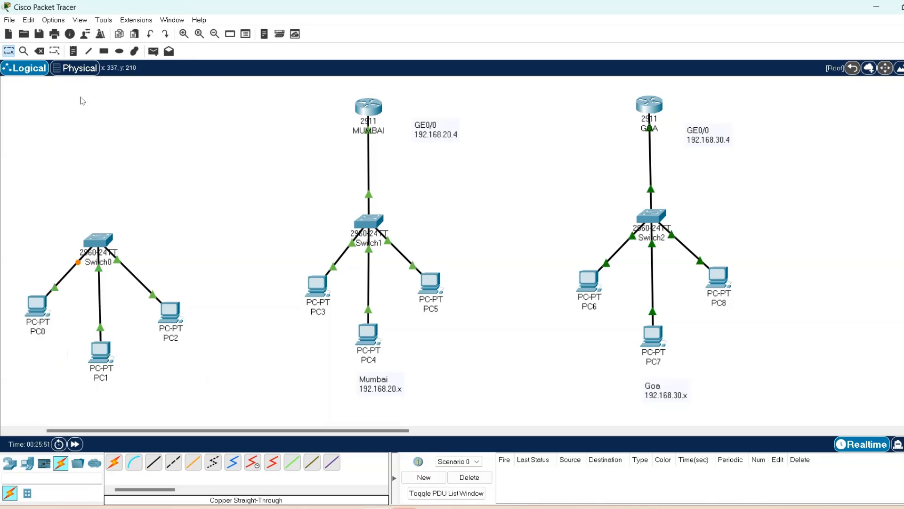
# Add a two-line note below PC1 reading "Chennai" and "192.168.10.x"
pyautogui.click(72, 52)
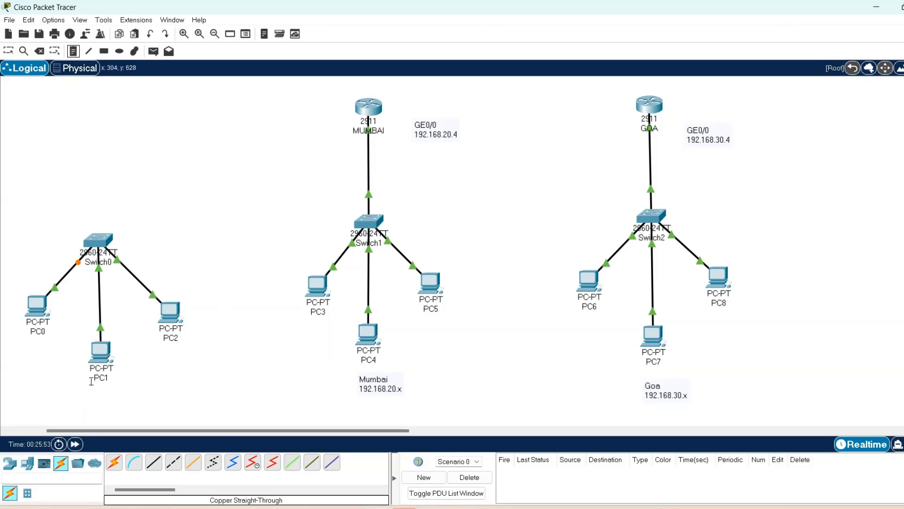
pyautogui.click(89, 392)
pyautogui.write('Chennai')
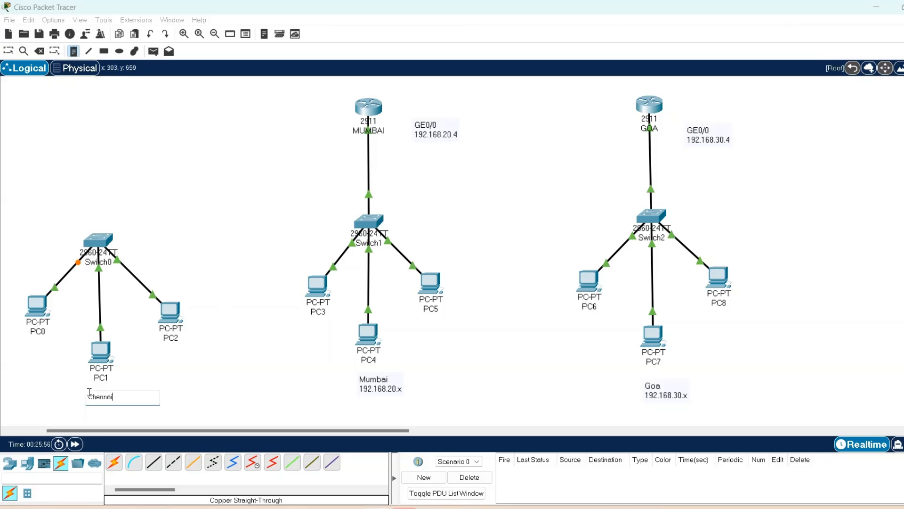
pyautogui.press('Return')
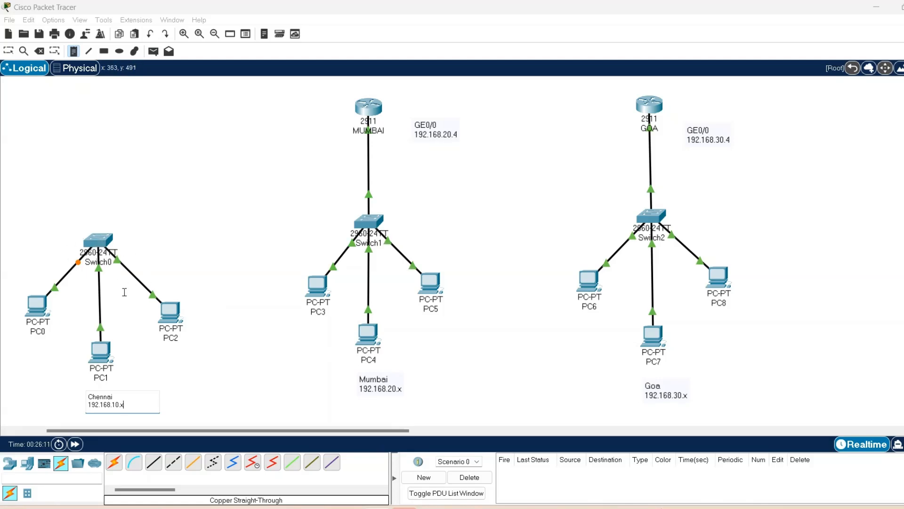
# Place a 2911 router in the empty area above Switch0
pyautogui.click(8, 470)
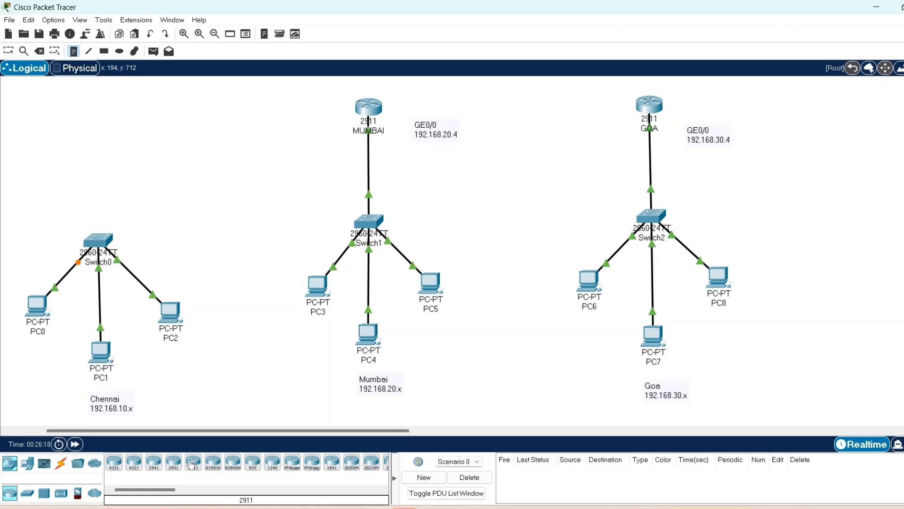
pyautogui.click(192, 464)
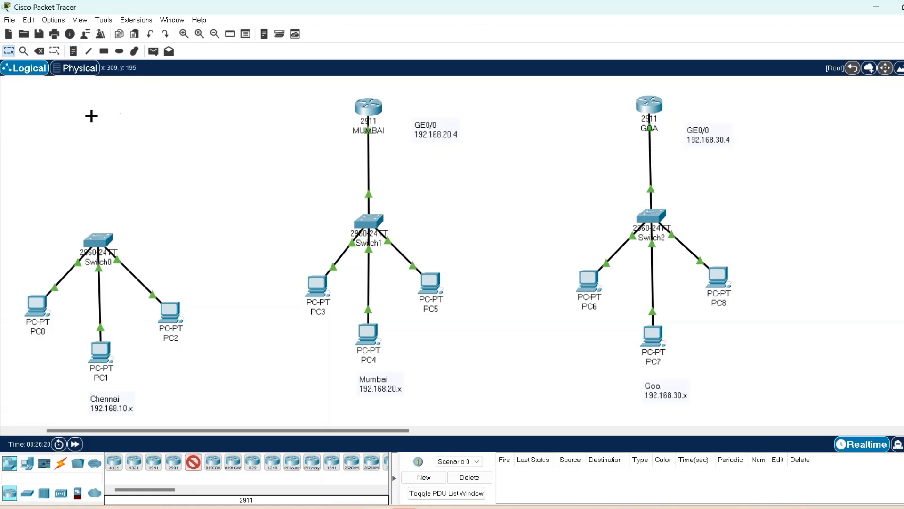
pyautogui.click(91, 116)
# Connect the new router's GigabitEthernet0/0 port to Switch0's GigabitEthernet0/1 port with a copper straight-through cable
pyautogui.click(62, 464)
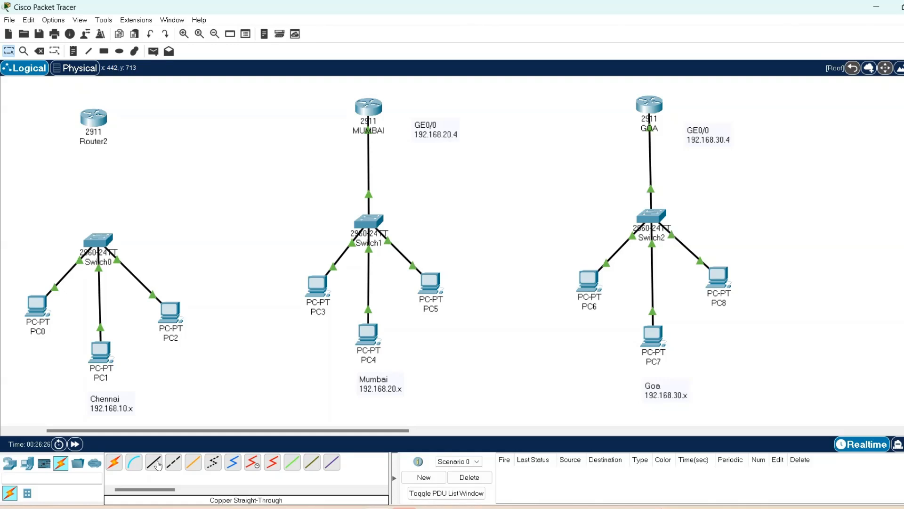
pyautogui.click(154, 462)
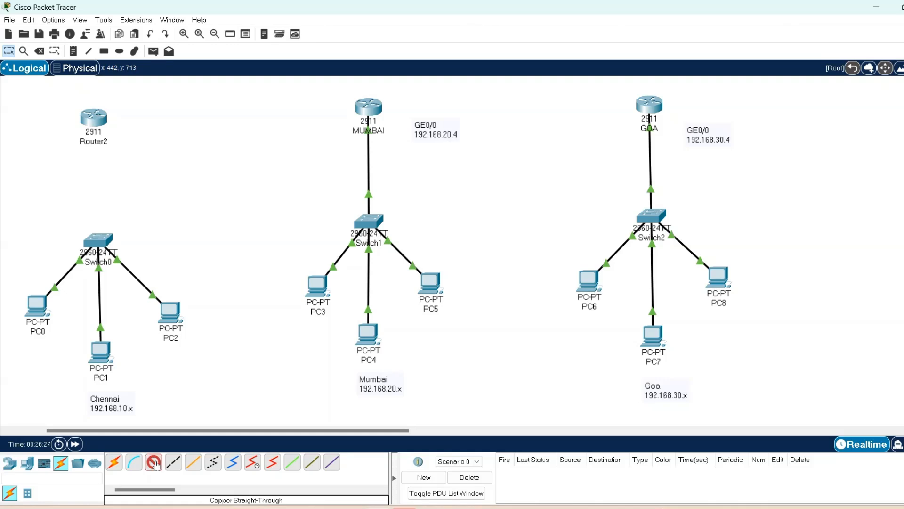
pyautogui.click(101, 119)
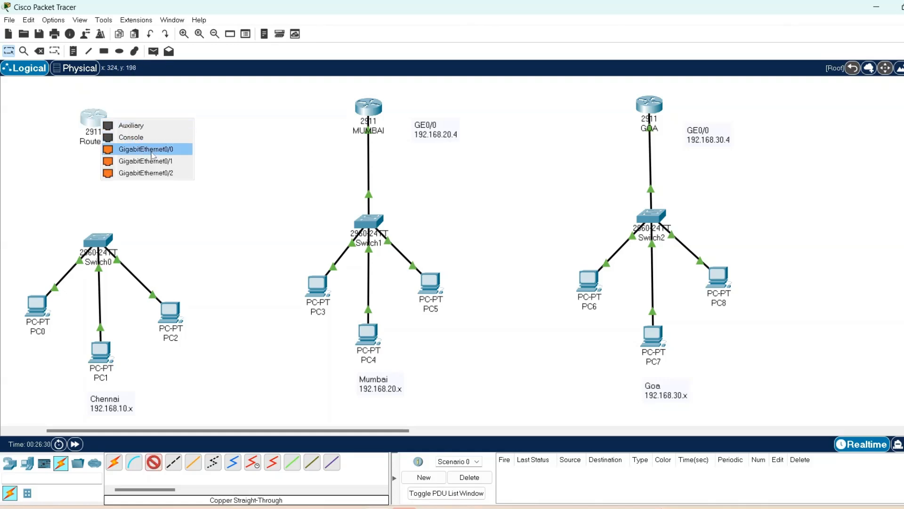
pyautogui.click(152, 155)
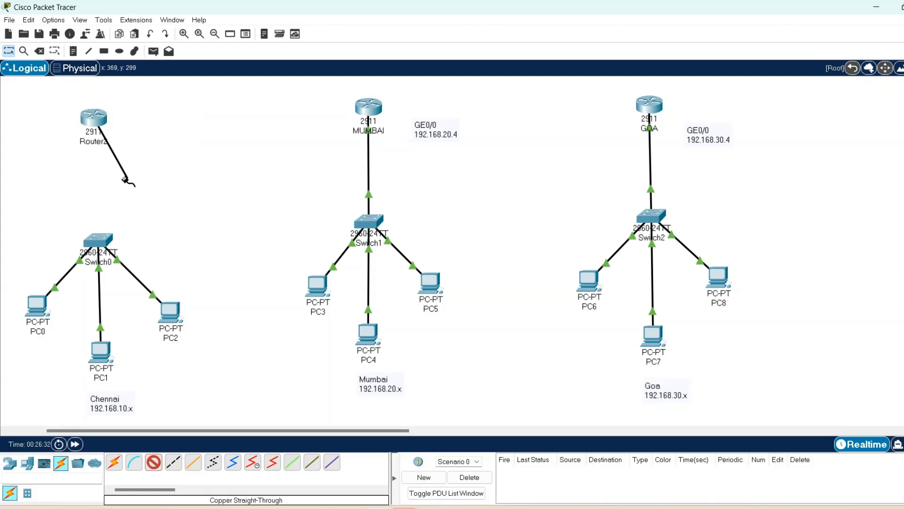
pyautogui.click(98, 242)
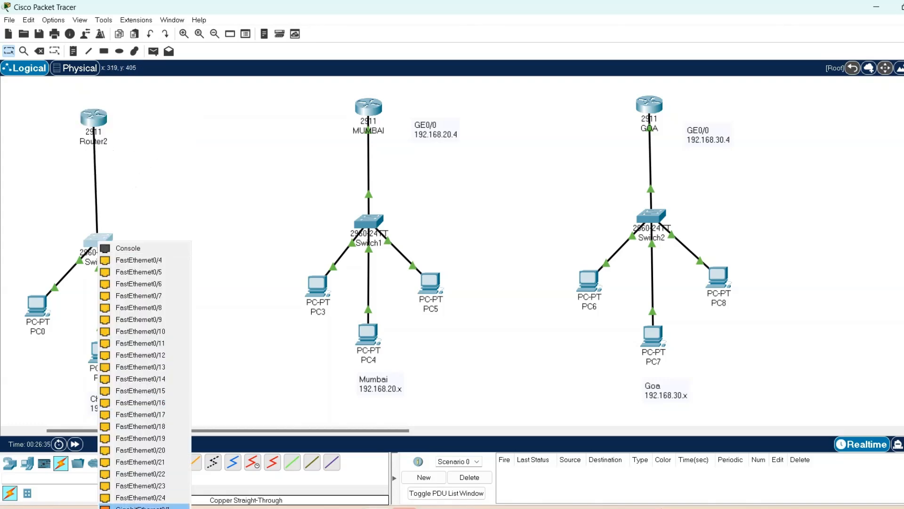
pyautogui.click(141, 506)
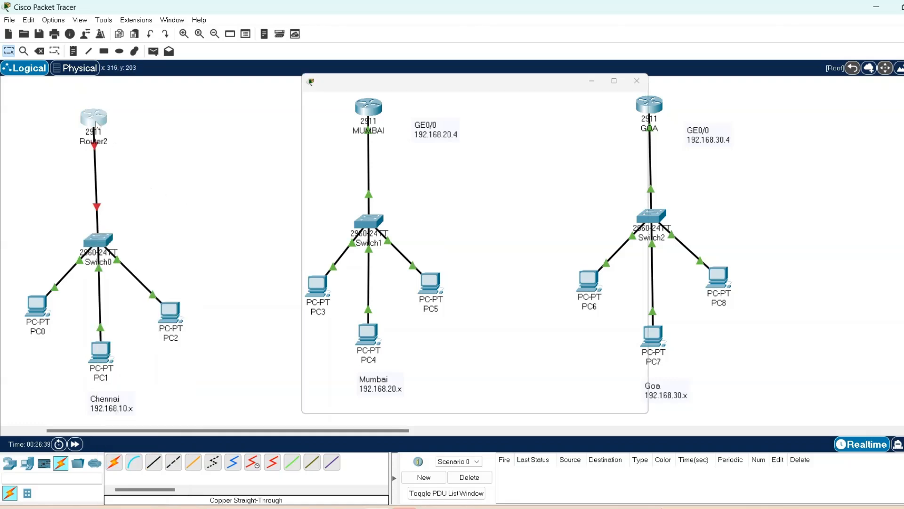
# Look up the HWIC-2T module in the new 2911 router's physical view and switch the router's power off
pyautogui.click(96, 124)
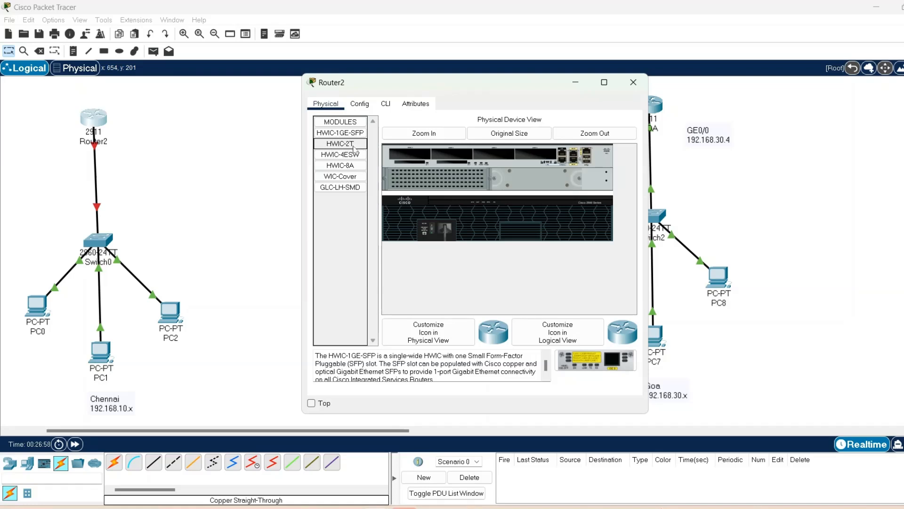
pyautogui.click(358, 146)
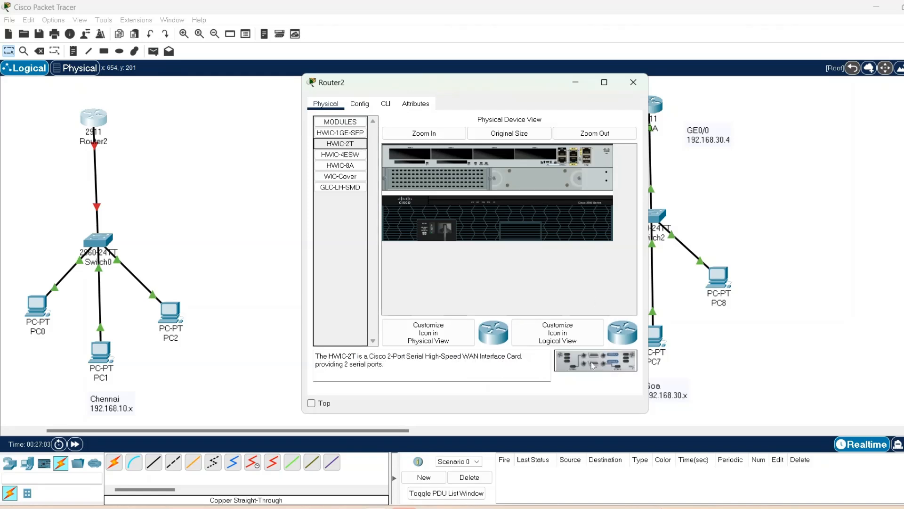
pyautogui.click(426, 134)
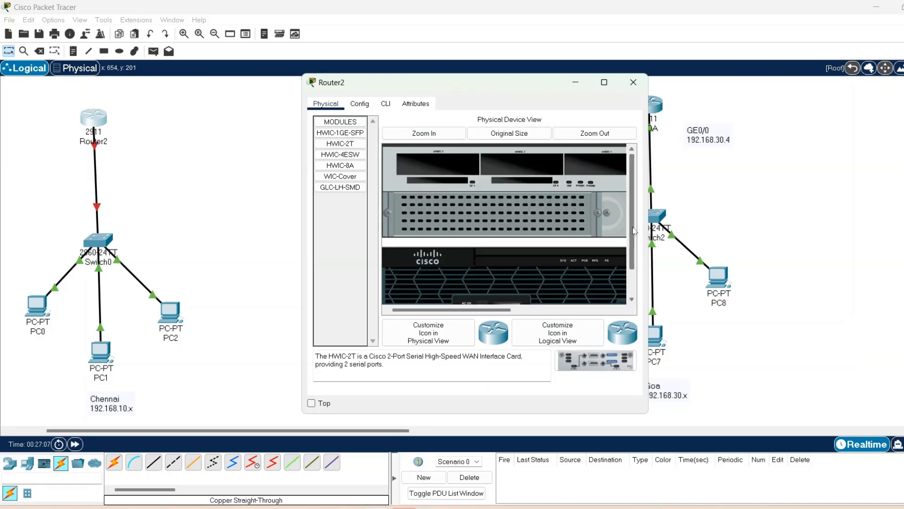
pyautogui.scroll(-1, 634, 231)
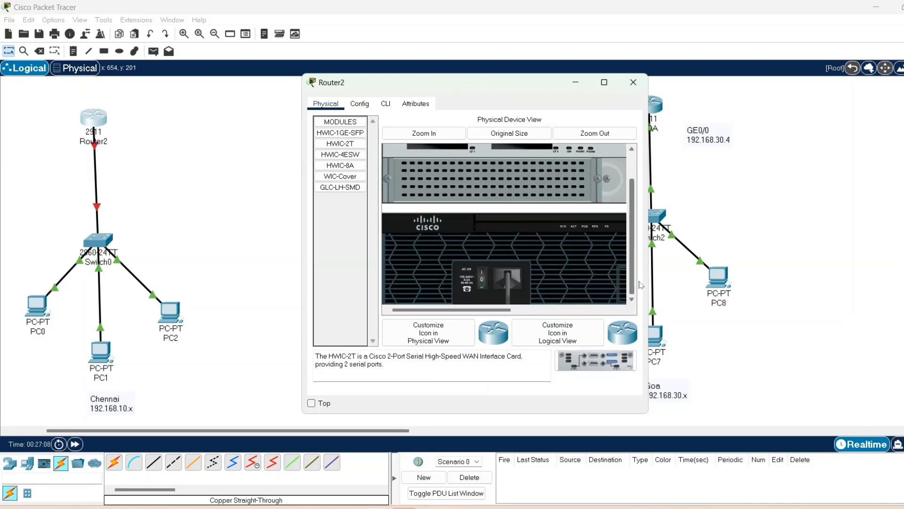
pyautogui.click(482, 287)
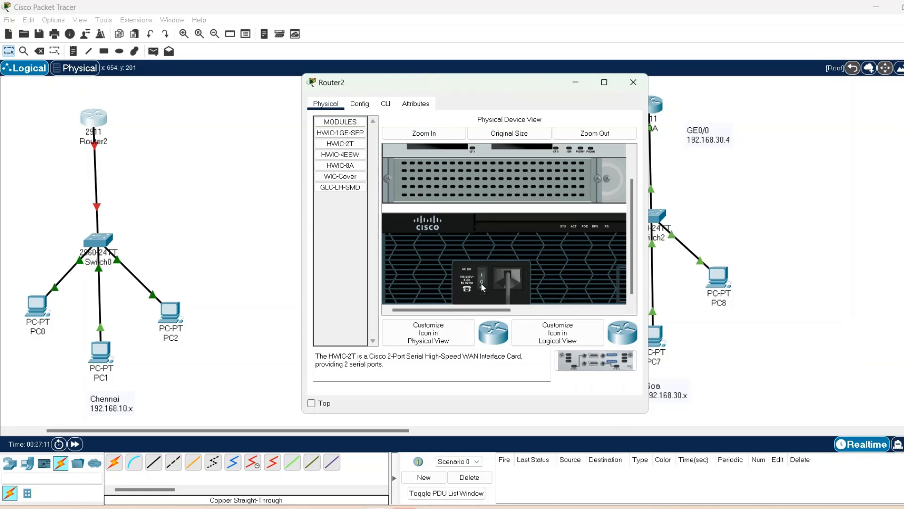
# Install the HWIC-2T module in slot 2 of the new router and switch the power back on
pyautogui.scroll(1, 629, 256)
pyautogui.moveTo(596, 365); pyautogui.dragTo(520, 168)
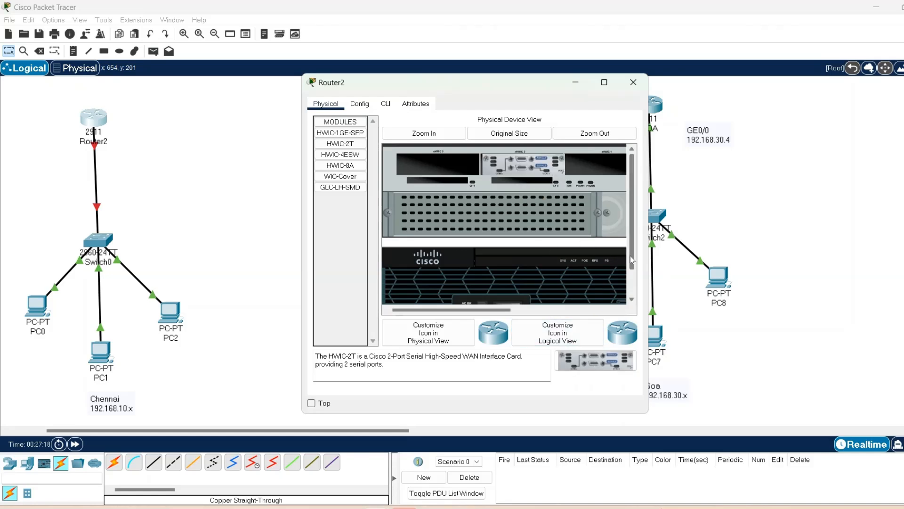
pyautogui.scroll(-2, 632, 260)
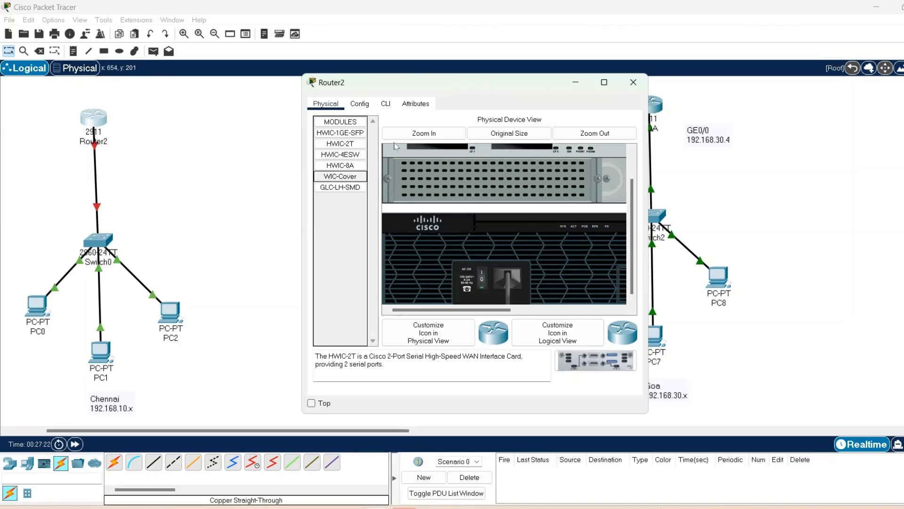
# Set the new router's display name to CHENNAI
pyautogui.click(357, 104)
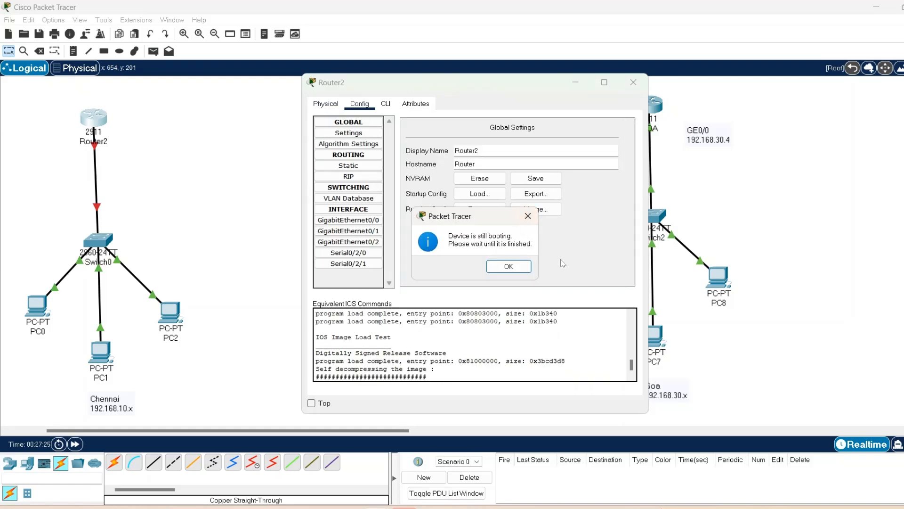
pyautogui.click(509, 266)
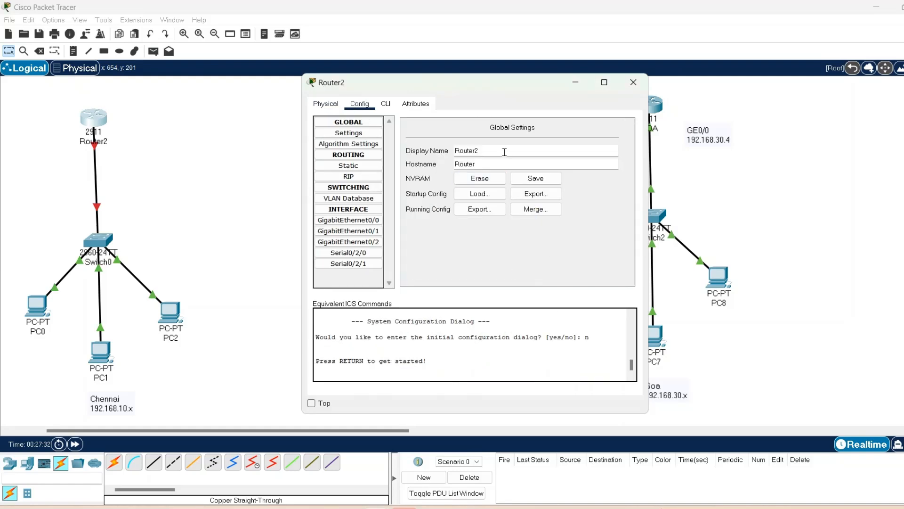
pyautogui.moveTo(504, 152); pyautogui.dragTo(446, 158)
pyautogui.write('CHENNAI')
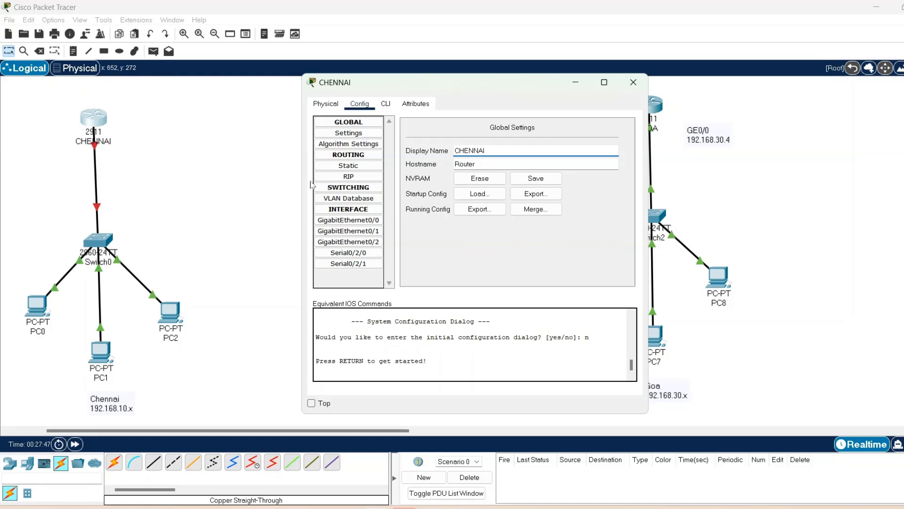
# Configure the CHENNAI router's GigabitEthernet0/0 interface with IP 192.168.10.4 and subnet mask 255.255.255.0, and turn the port on
pyautogui.click(343, 220)
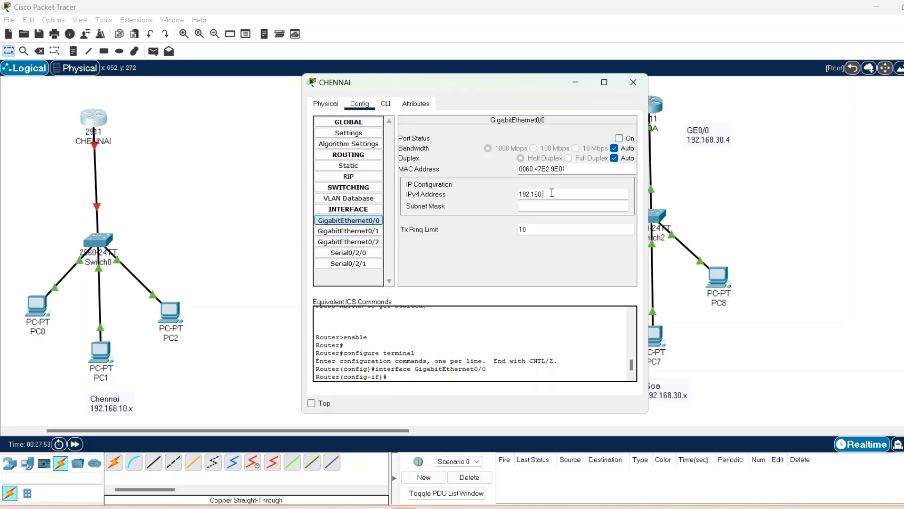
pyautogui.click(552, 193)
pyautogui.write('192.168.10.4')
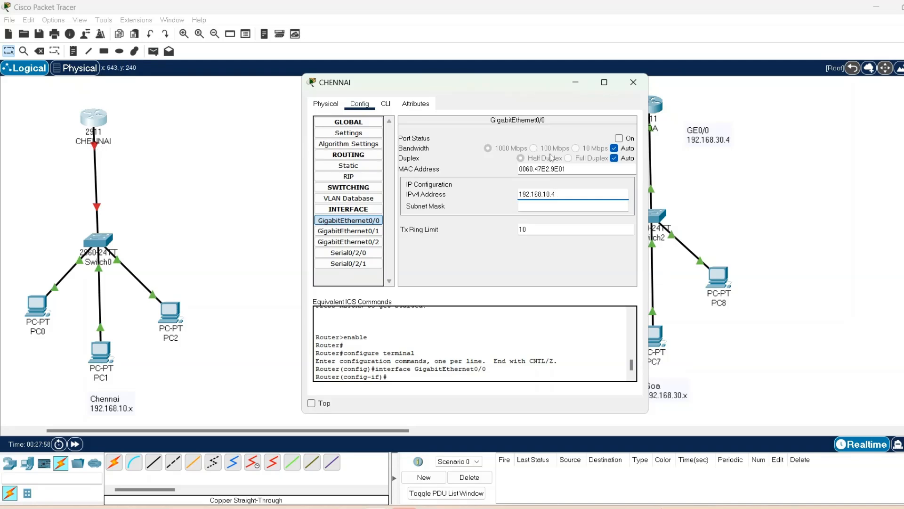
pyautogui.click(544, 206)
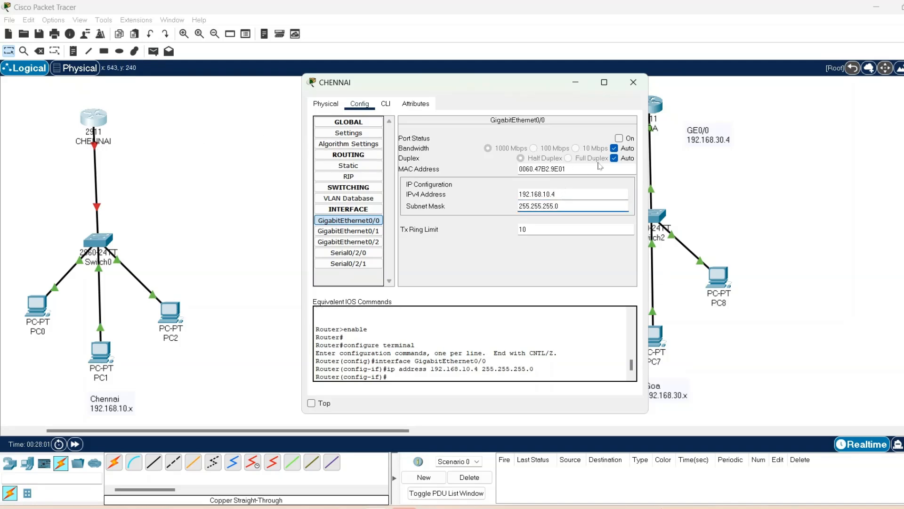
pyautogui.click(619, 138)
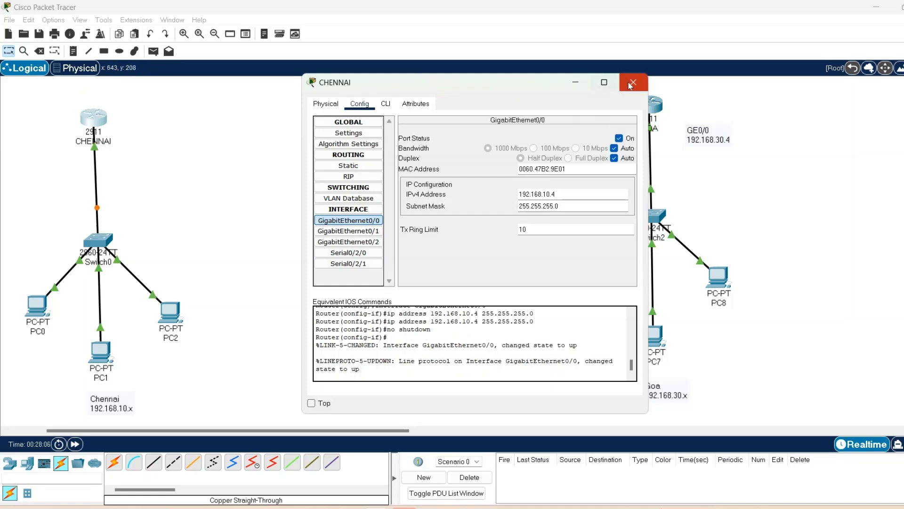
pyautogui.click(633, 83)
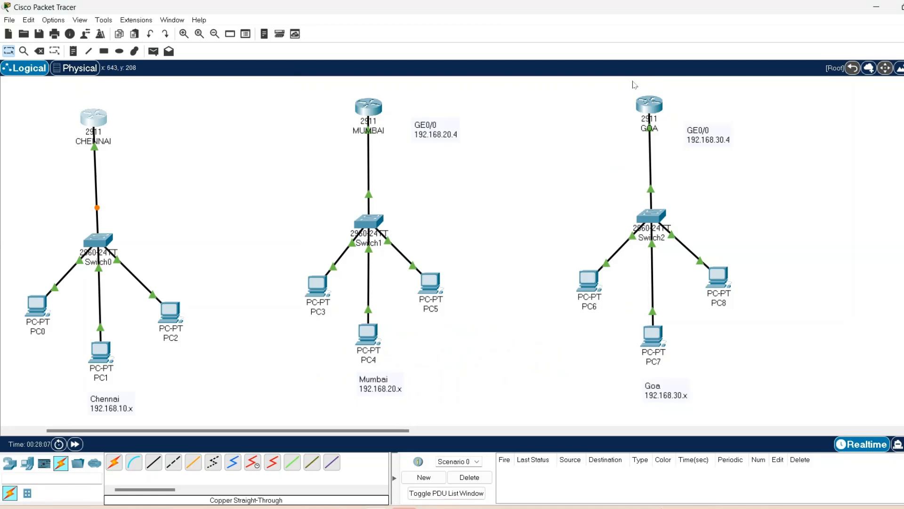
# Place a note beside the CHENNAI router reading GE0/0 and, on a second line, 192.168.10.4
pyautogui.click(73, 52)
pyautogui.click(117, 130)
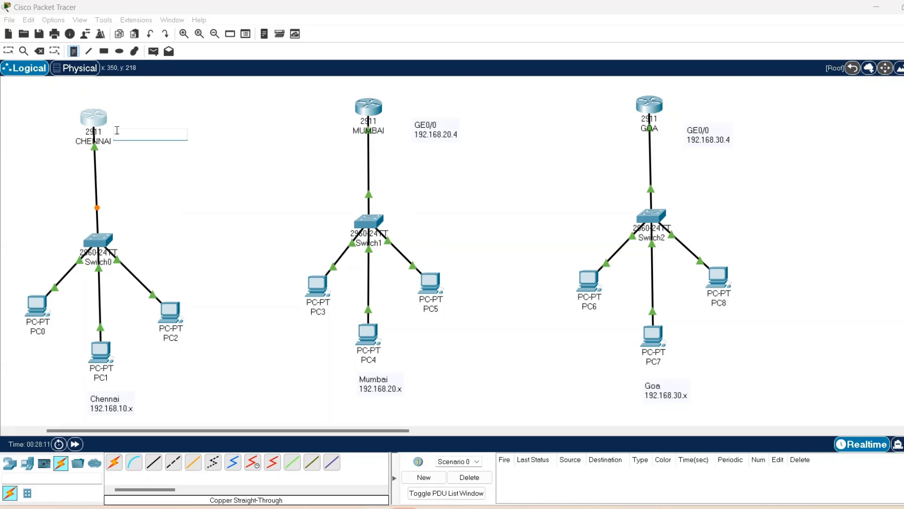
pyautogui.write('GE0/0')
pyautogui.press('Return')
pyautogui.write('192.168.10.4')
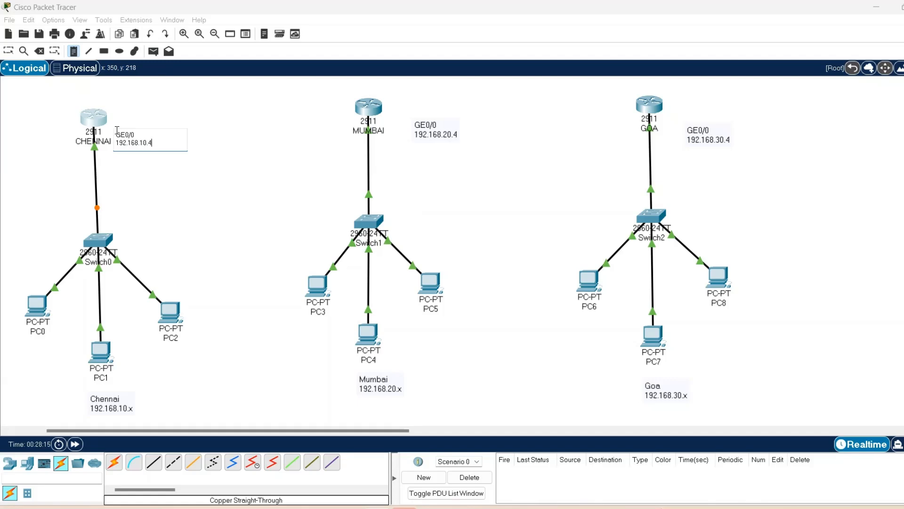
pyautogui.click(173, 188)
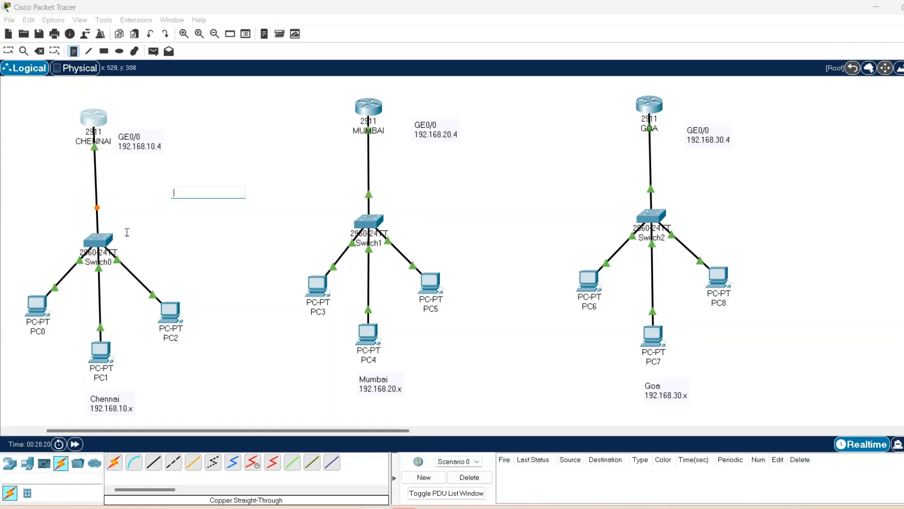
pyautogui.press('Escape')
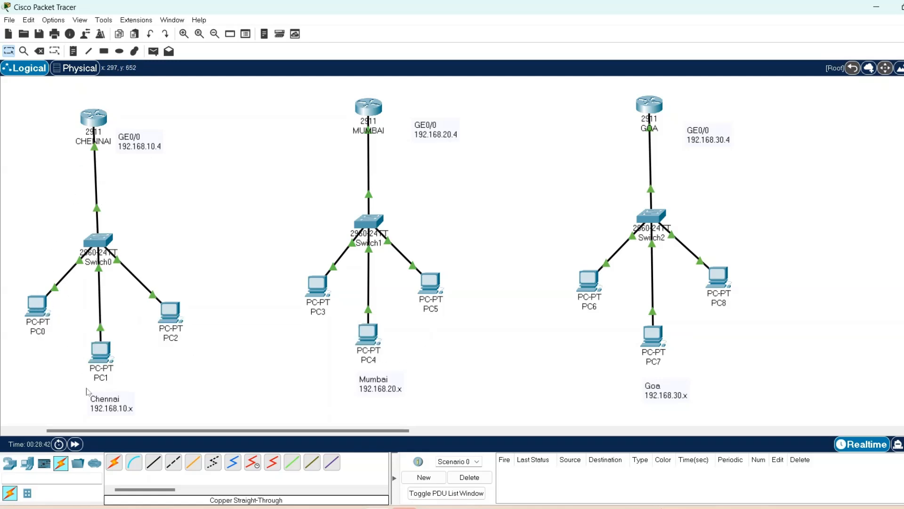
# Set PC0's IPv4 default gateway to 192.168.10.4 in its IP configuration
pyautogui.click(38, 306)
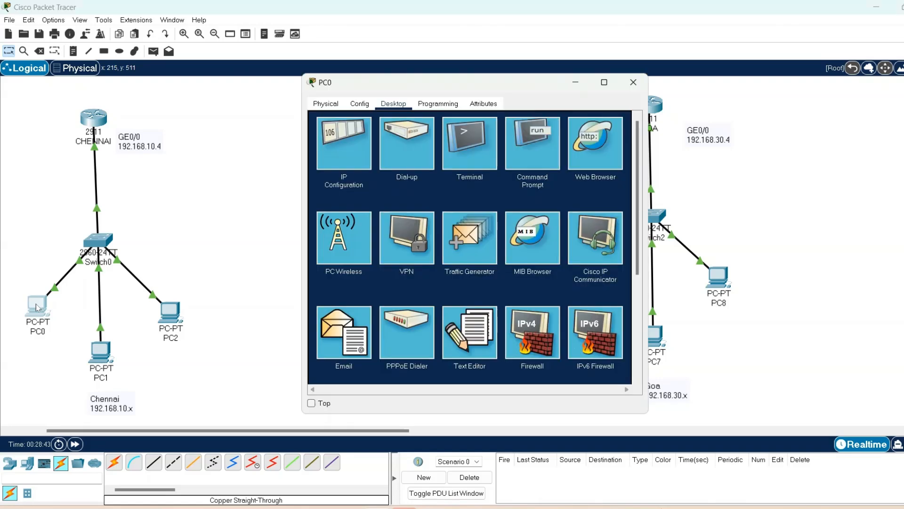
pyautogui.click(349, 157)
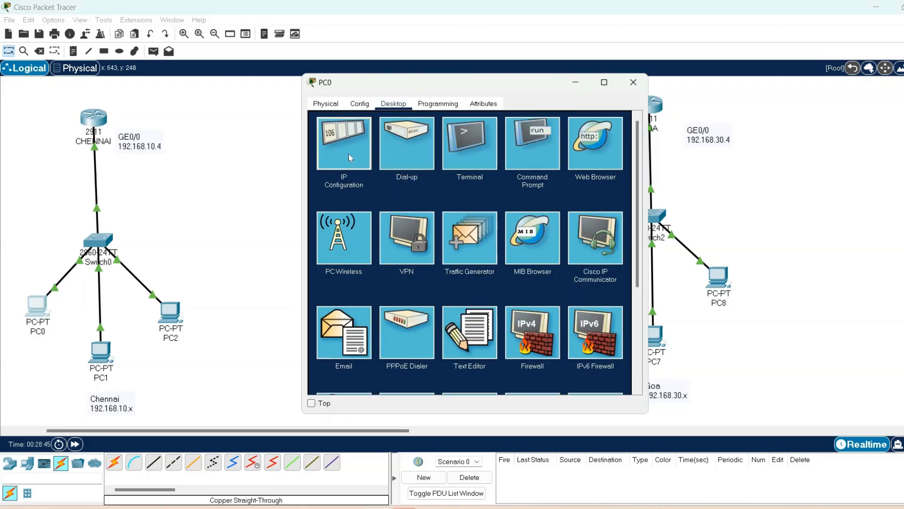
pyautogui.moveTo(467, 203); pyautogui.dragTo(409, 207)
pyautogui.write('192')
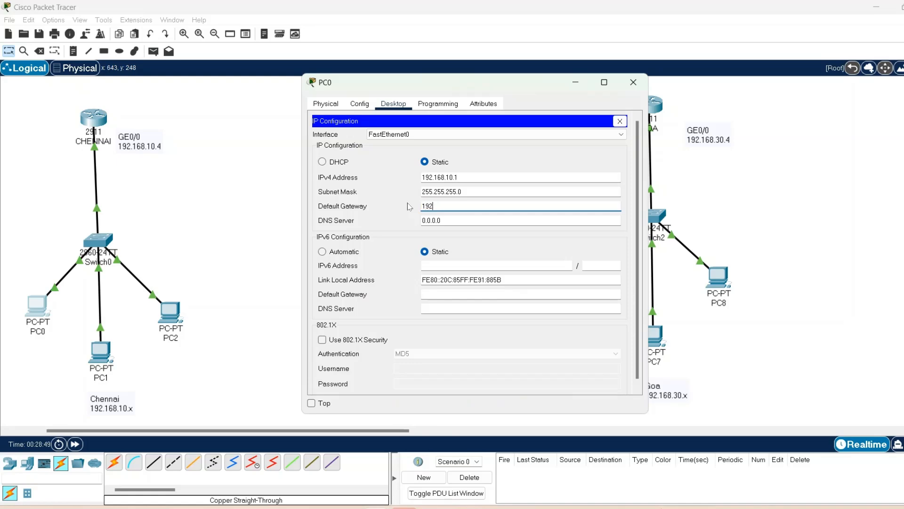
pyautogui.write('.168.1')
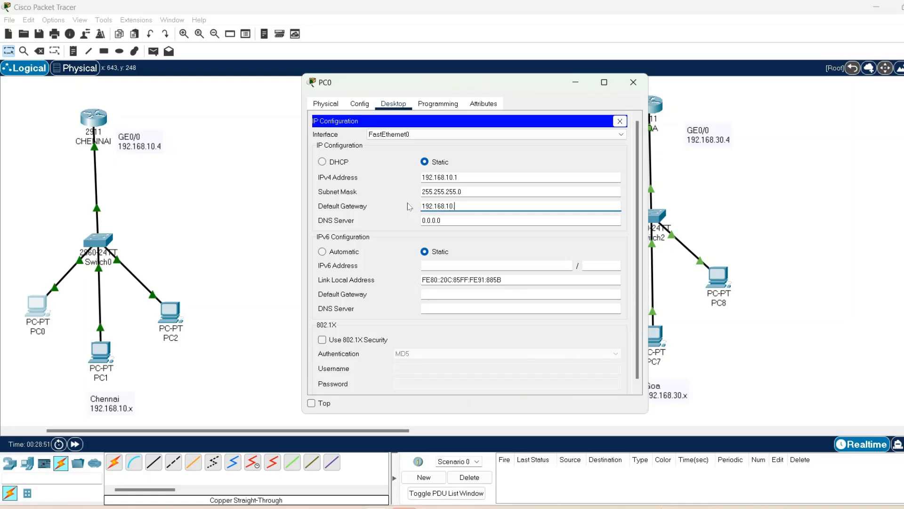
pyautogui.write('0.4')
pyautogui.moveTo(470, 206); pyautogui.dragTo(415, 203)
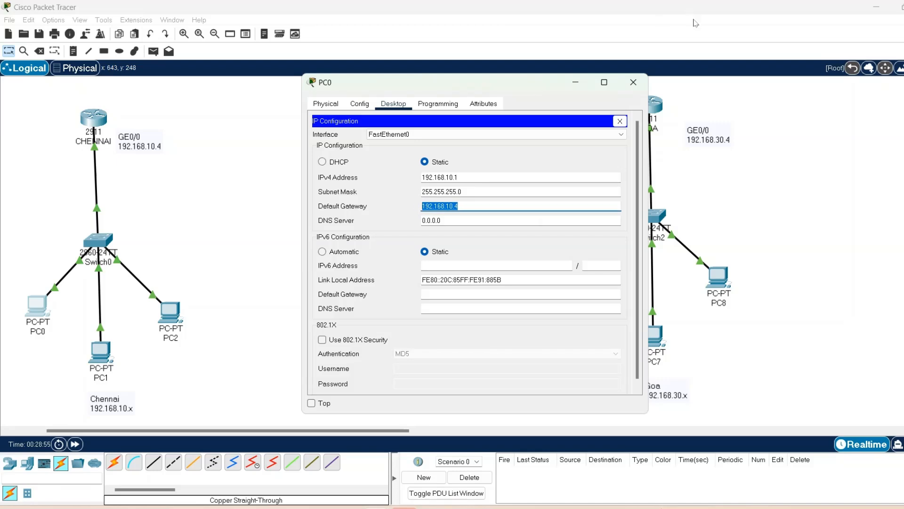
pyautogui.click(633, 82)
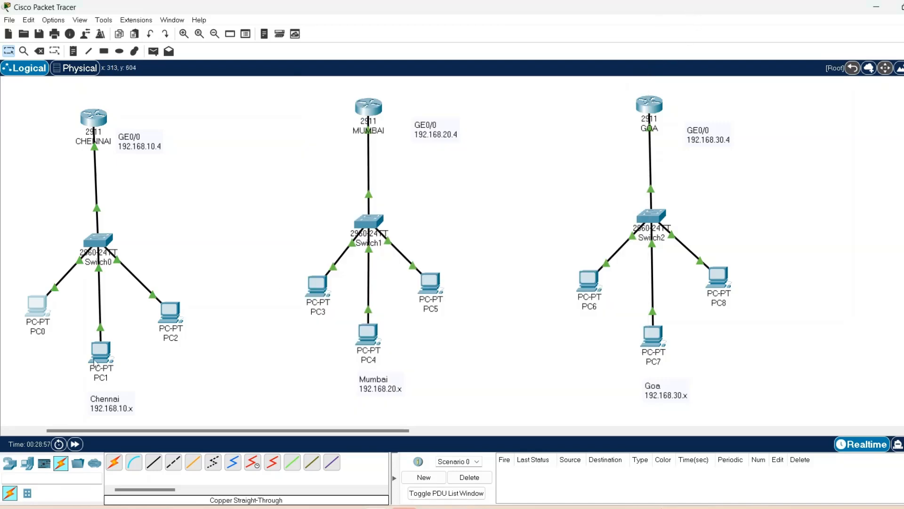
# Set PC1's IPv4 default gateway to 192.168.10.4 in its IP configuration
pyautogui.click(100, 358)
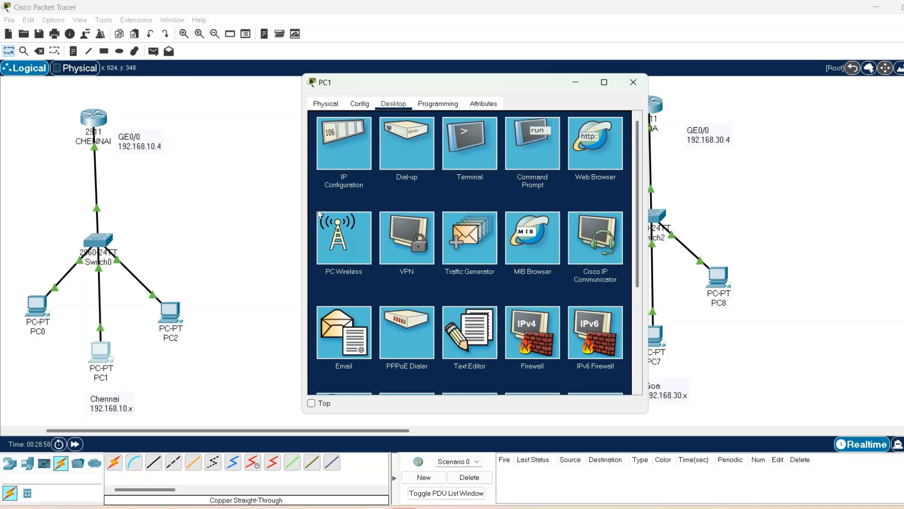
pyautogui.click(348, 149)
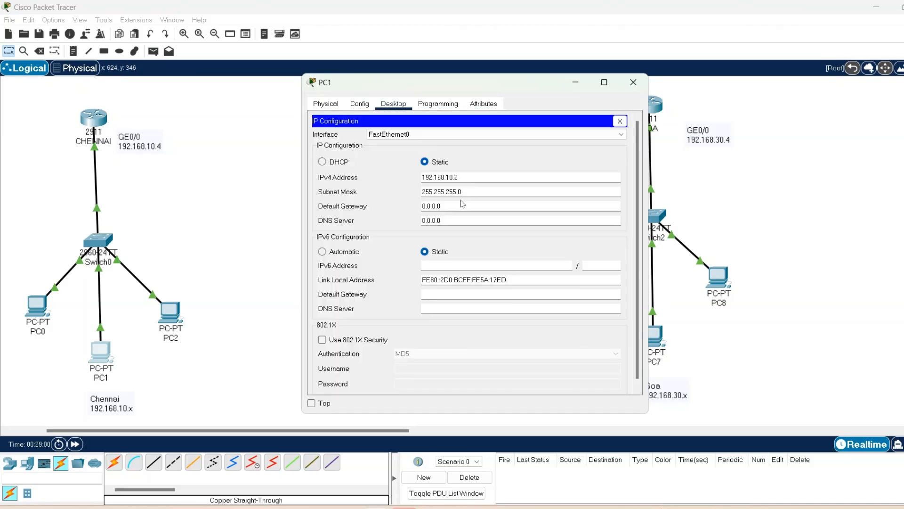
pyautogui.press('BackSpace')
pyautogui.press('BackSpace')
pyautogui.press('BackSpace')
pyautogui.press('BackSpace')
pyautogui.press('BackSpace')
pyautogui.press('BackSpace')
pyautogui.write('192.168.10.4')
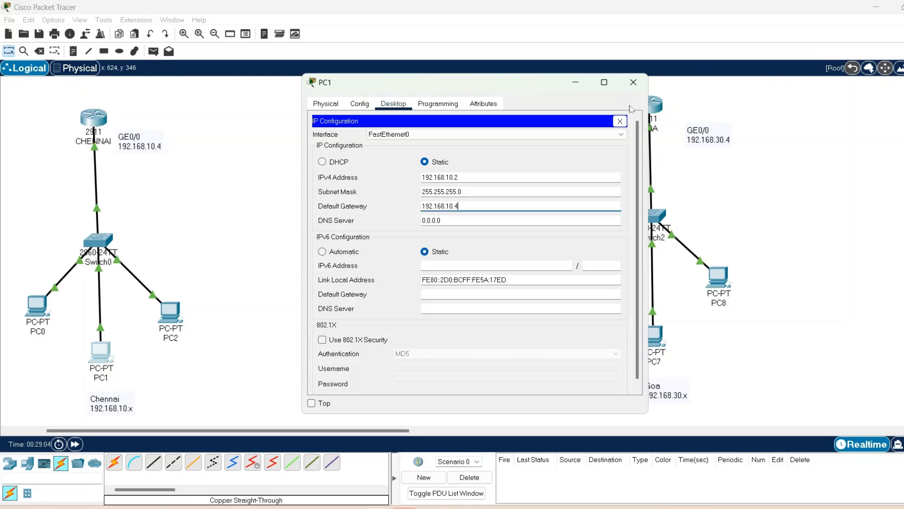
pyautogui.click(630, 84)
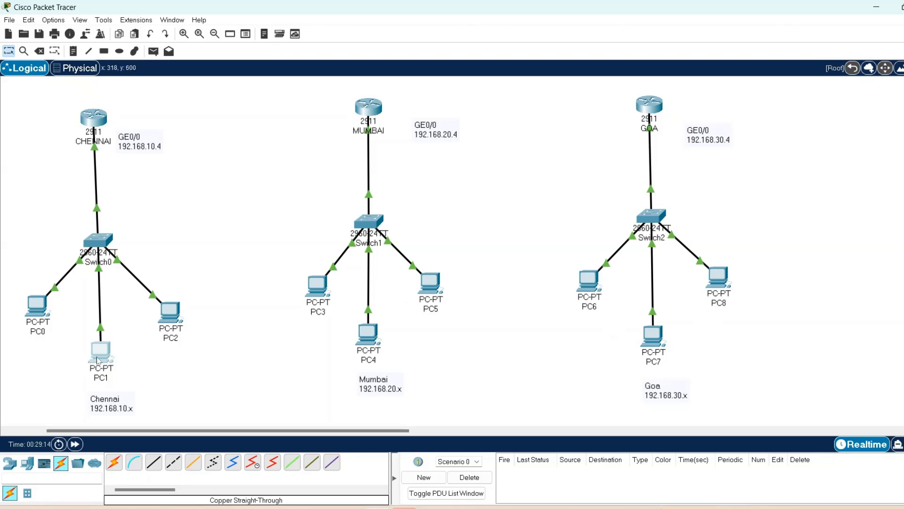
# Set PC2's IPv4 default gateway to 192.168.10.4 in its IP configuration
pyautogui.click(170, 313)
pyautogui.click(342, 147)
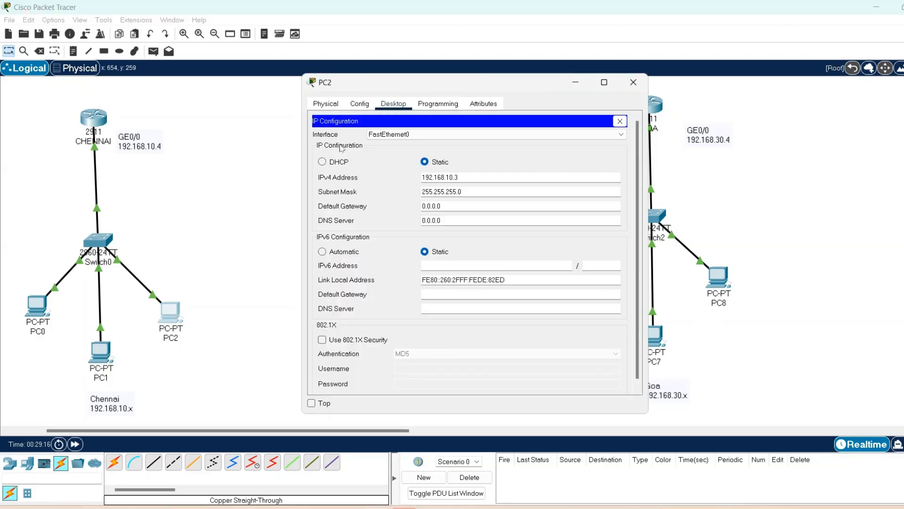
pyautogui.moveTo(468, 206); pyautogui.dragTo(411, 211)
pyautogui.write('192.168.10.4')
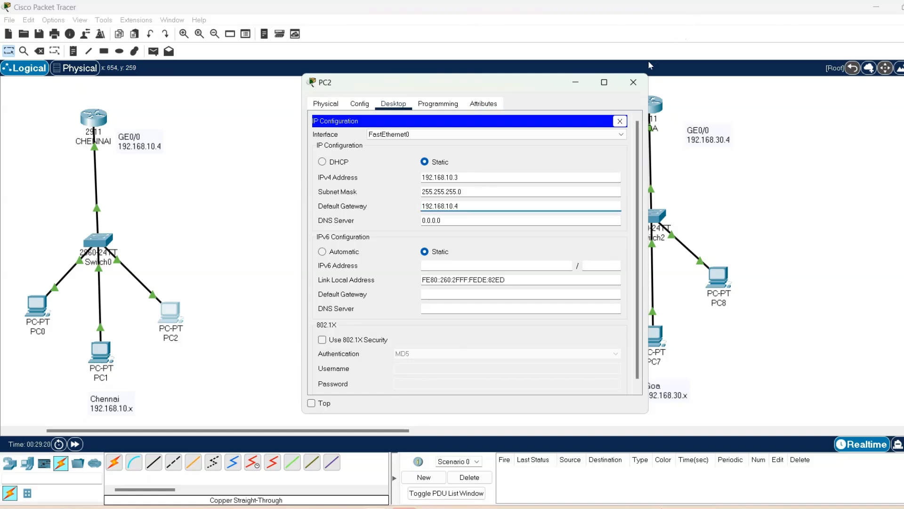
pyautogui.click(634, 82)
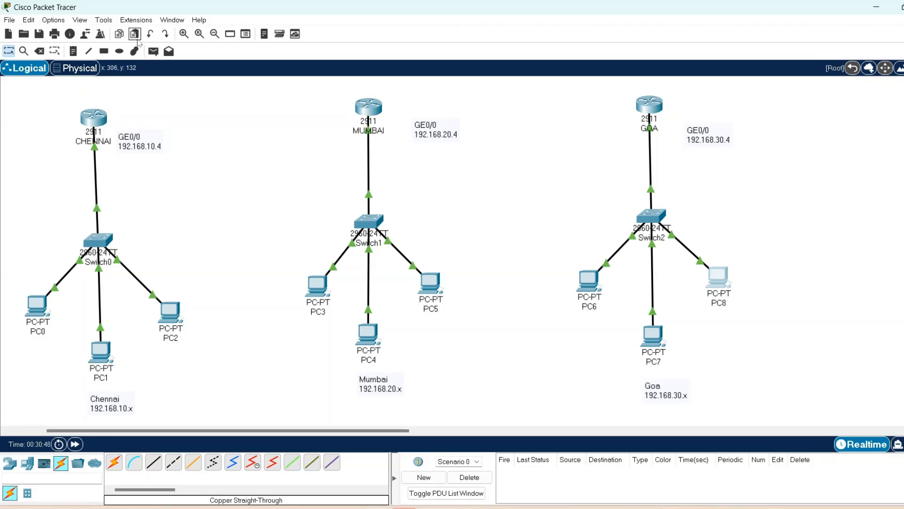
pyautogui.click(184, 34)
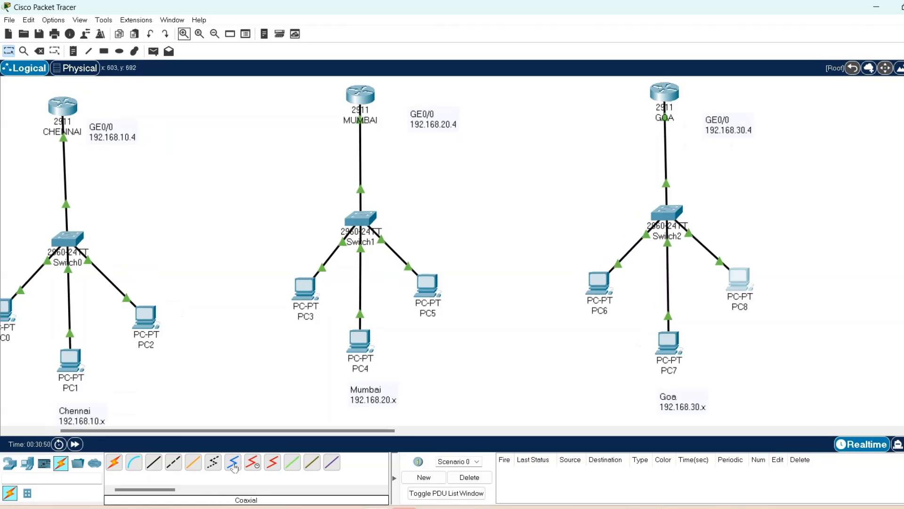
pyautogui.click(253, 464)
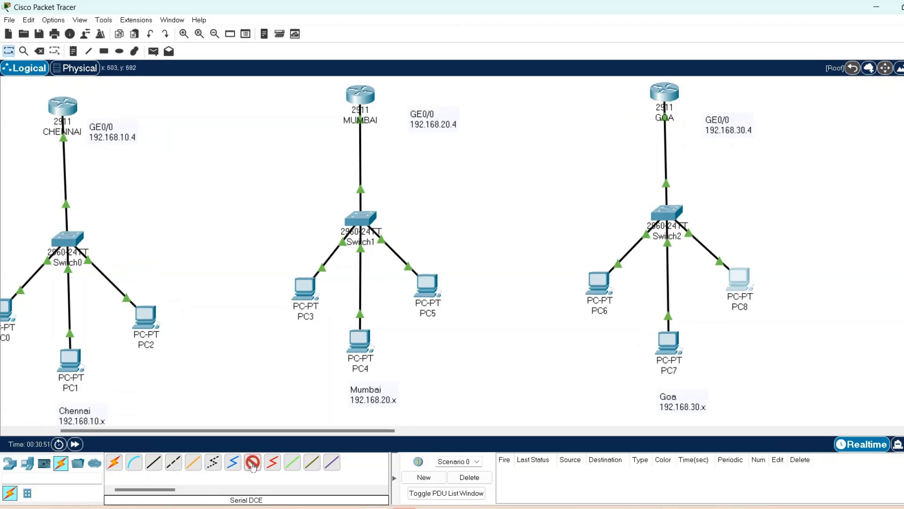
pyautogui.click(214, 37)
pyautogui.click(100, 123)
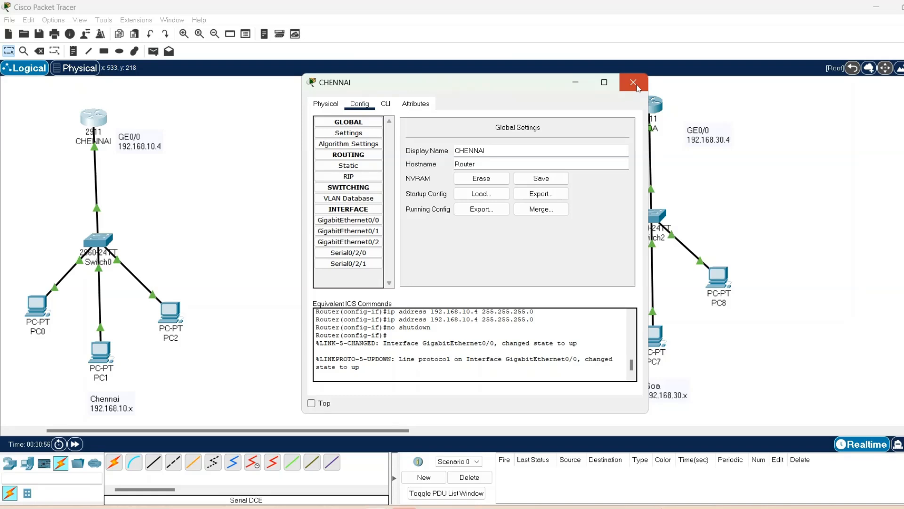
pyautogui.click(635, 84)
# Connect the CHENNAI router's Serial0/2/0 port to the MUMBAI router's Serial0/1/0 port with a Serial DCE cable
pyautogui.click(253, 463)
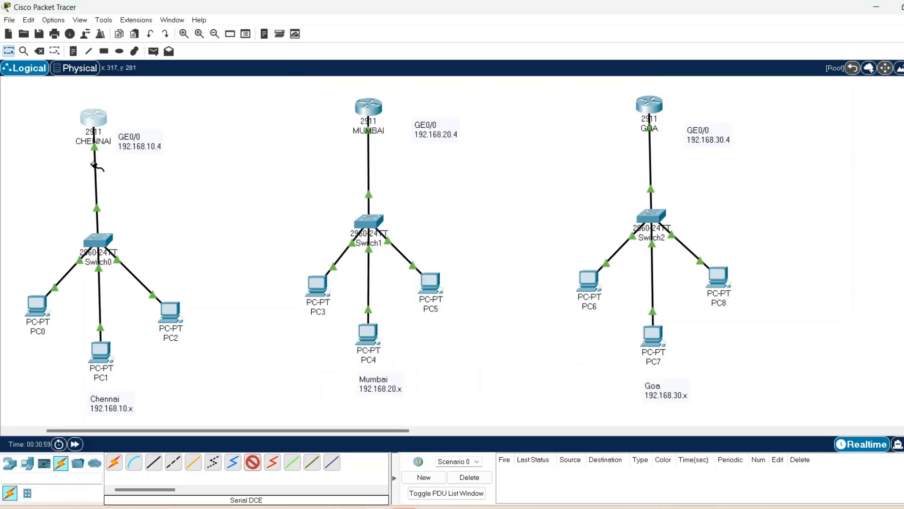
pyautogui.click(96, 118)
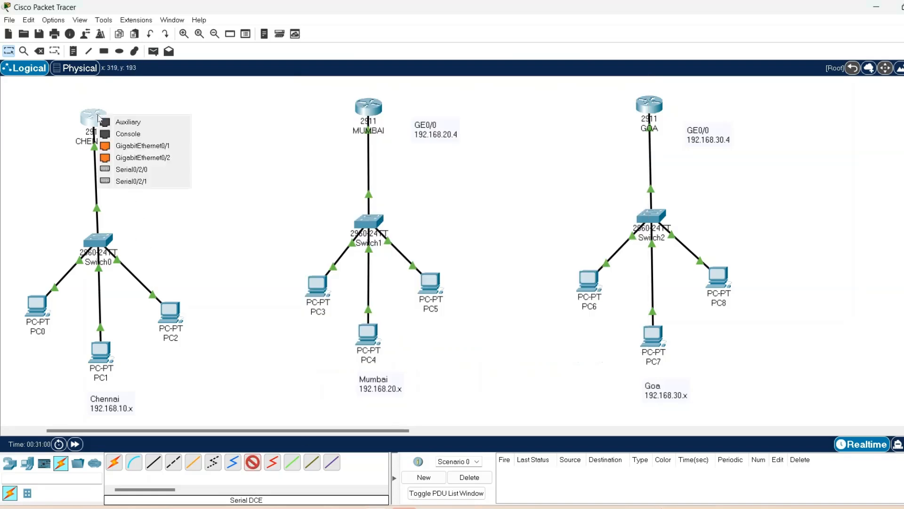
pyautogui.click(131, 173)
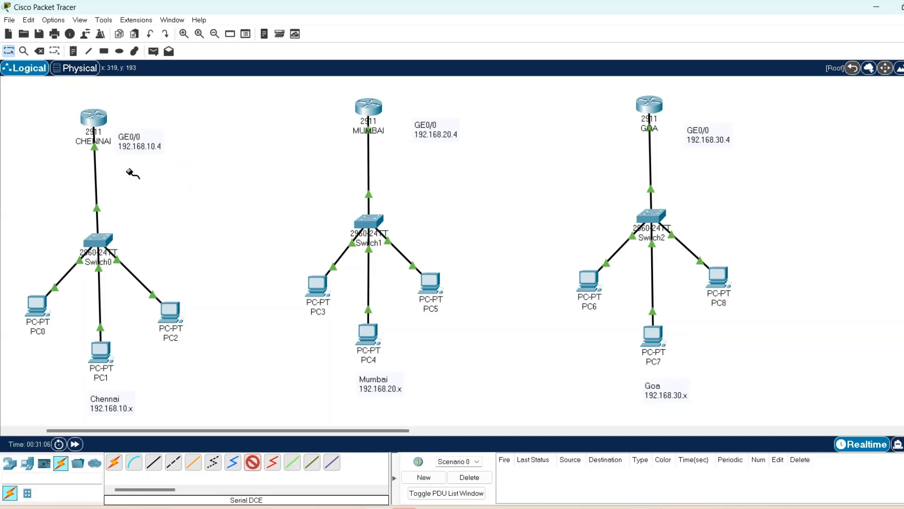
pyautogui.click(368, 113)
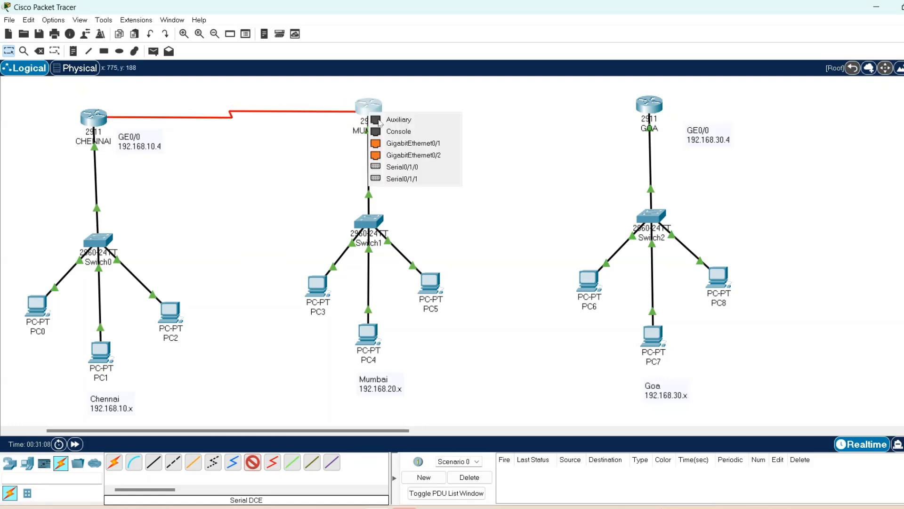
pyautogui.click(407, 167)
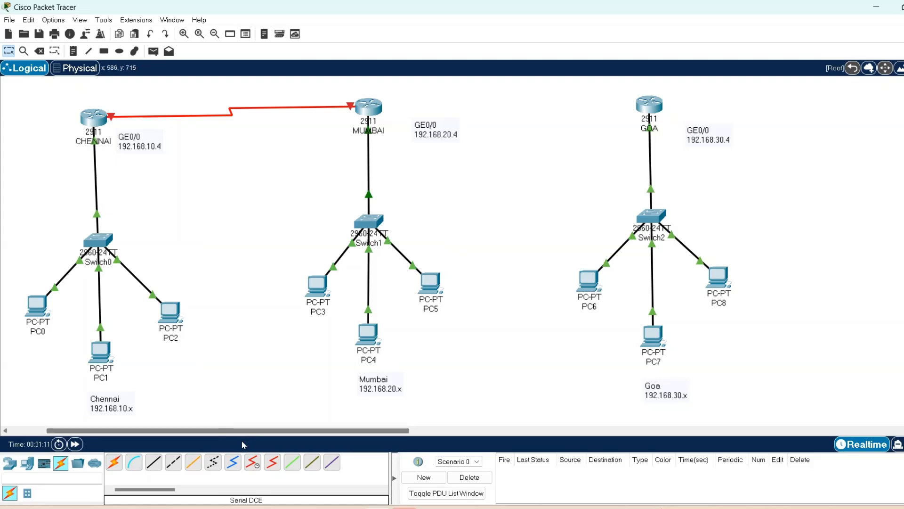
# Place a note above the CHENNAI end of the serial link reading SE0/2/0 and, on a second line, 192.168.40.1
pyautogui.click(73, 51)
pyautogui.click(108, 95)
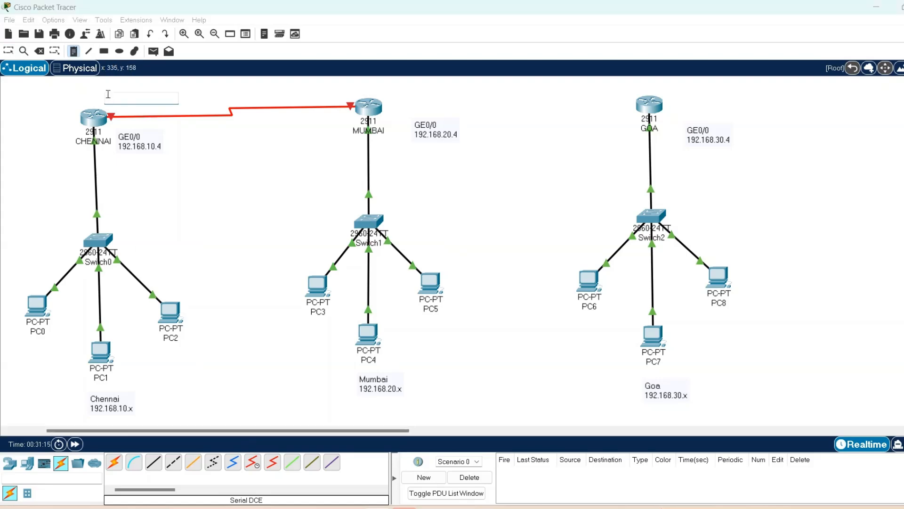
pyautogui.write('SE0/2/0')
pyautogui.press('Return')
pyautogui.write('.168.40.1')
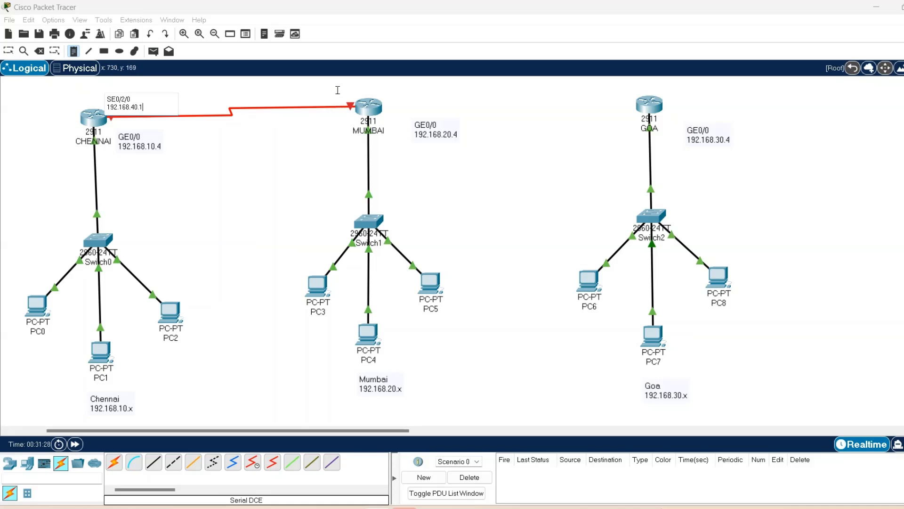
pyautogui.click(302, 143)
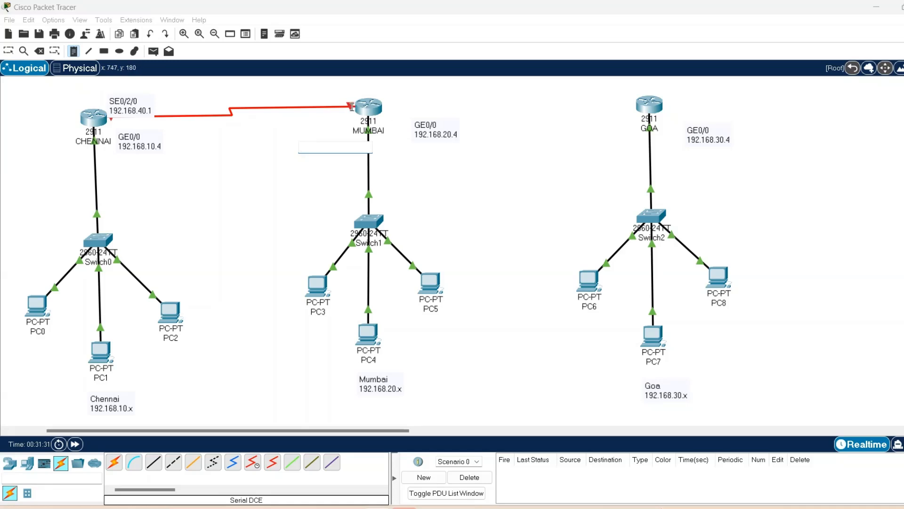
pyautogui.press('Escape')
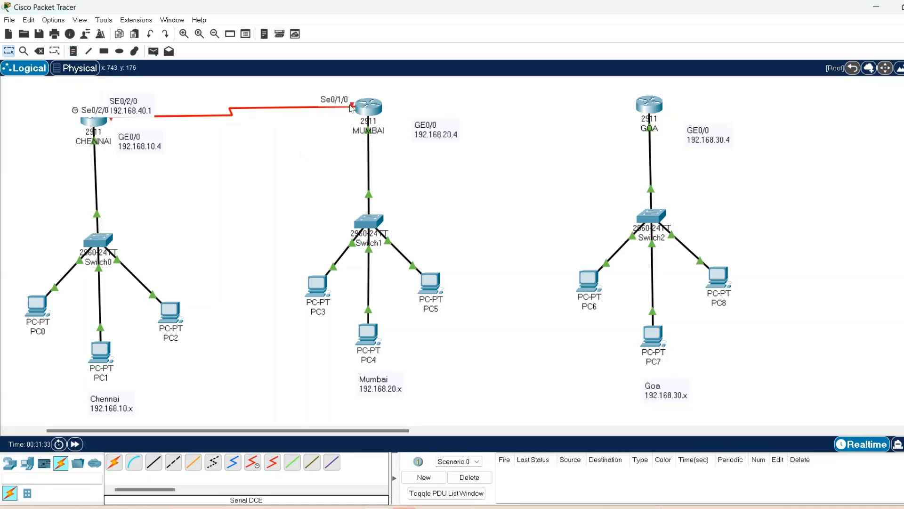
# Place a note above the MUMBAI end of the CHENNAI link reading SE0/1/0 and, on a second line, 192.168.40.2
pyautogui.click(73, 51)
pyautogui.click(169, 51)
pyautogui.click(73, 52)
pyautogui.click(309, 87)
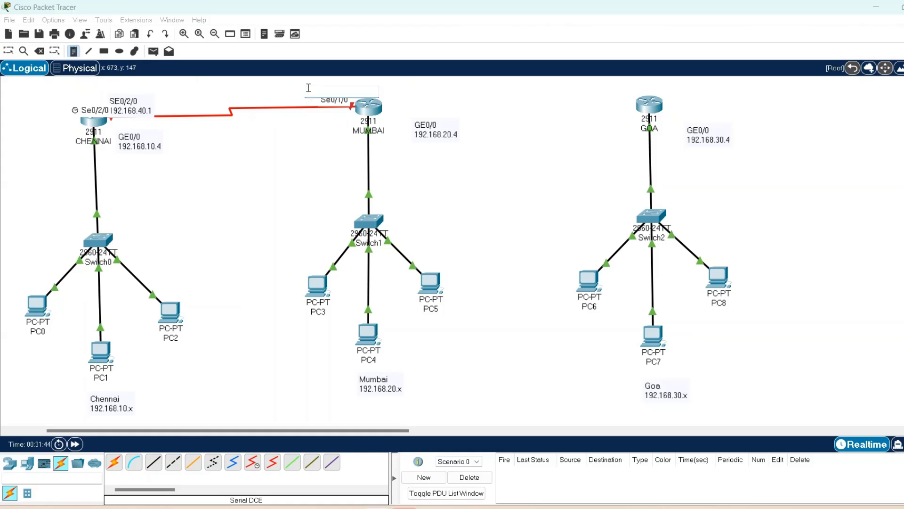
pyautogui.write('sE0/1/0')
pyautogui.press('Return')
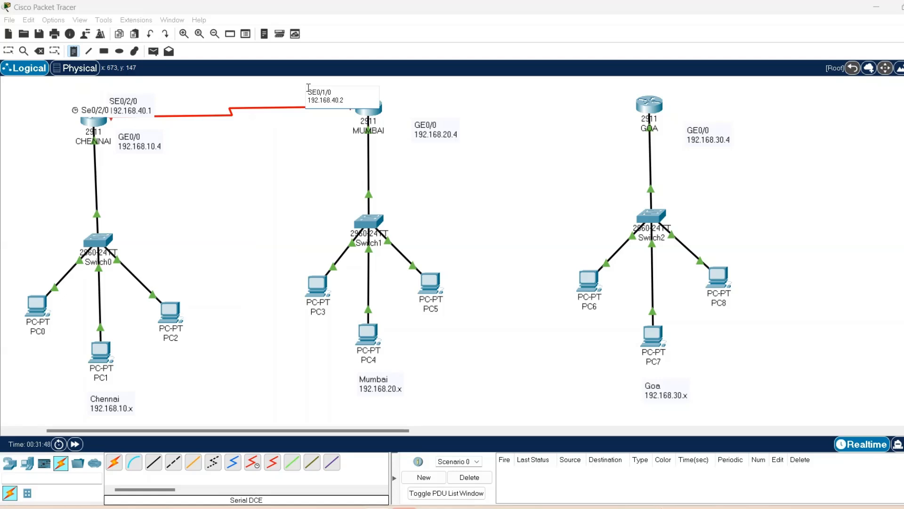
pyautogui.click(327, 182)
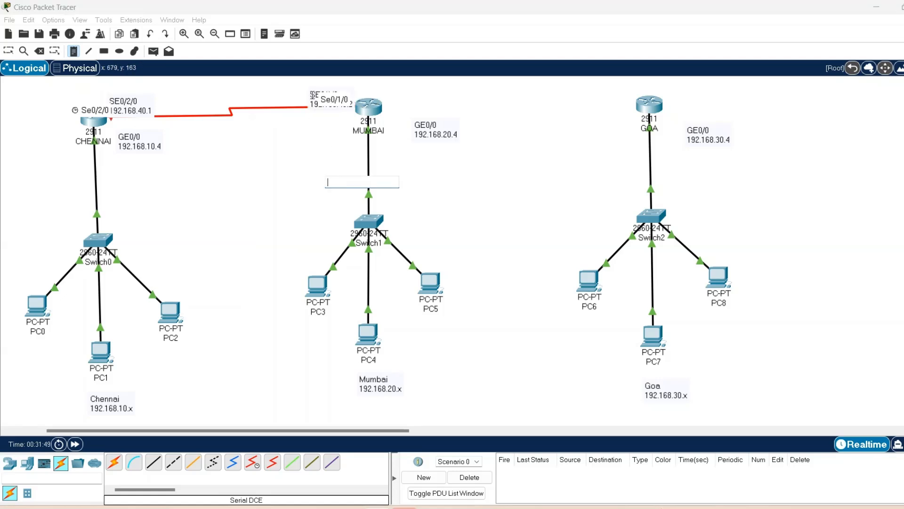
pyautogui.click(314, 100)
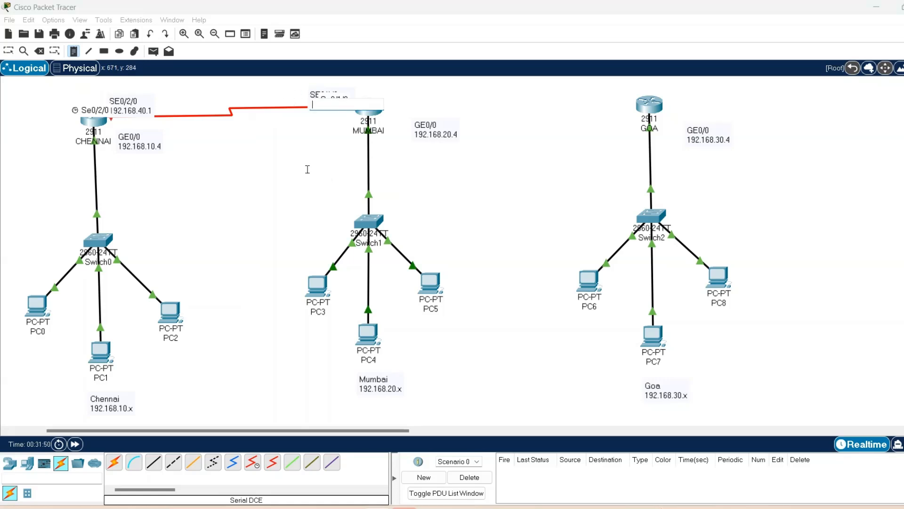
pyautogui.press('Escape')
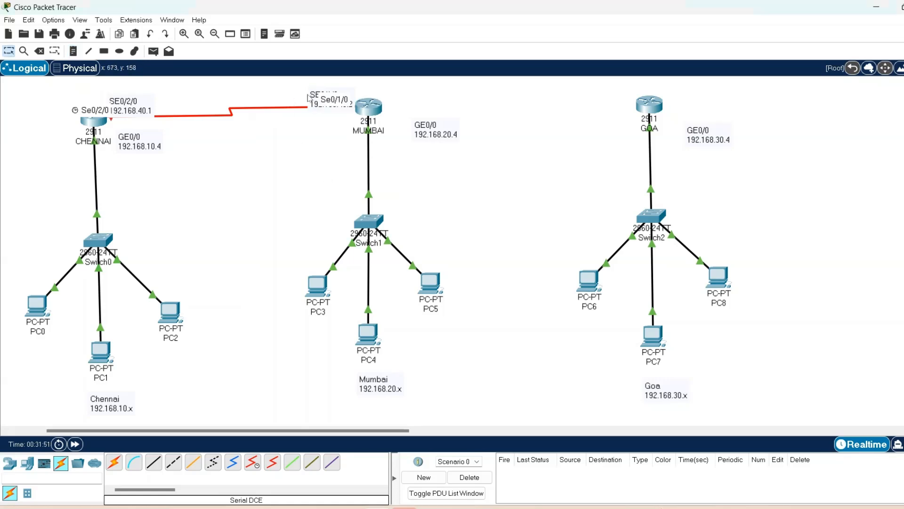
# Move the SE0/1/0 and SE0/2/0 notes up so they sit clear of the CHENNAI–MUMBAI serial link
pyautogui.moveTo(309, 98); pyautogui.dragTo(289, 90)
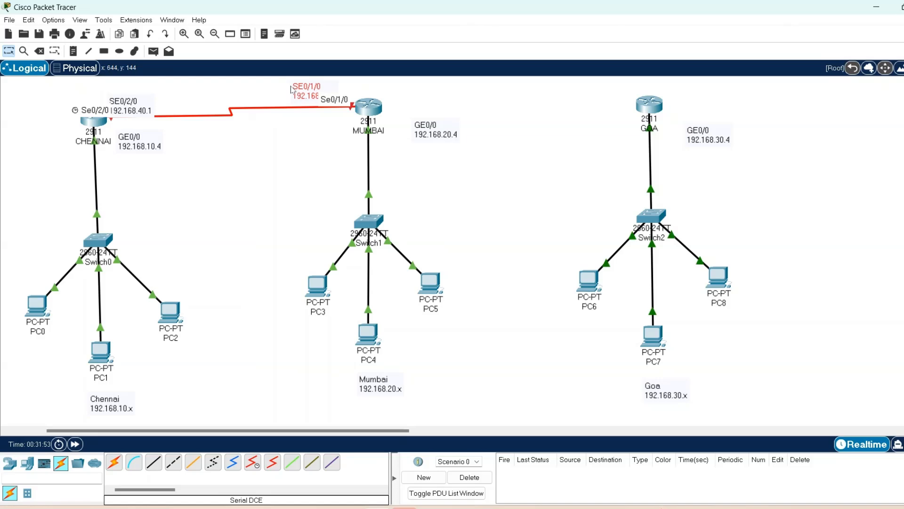
pyautogui.moveTo(127, 102)
pyautogui.mouseDown()
pyautogui.moveTo(160, 86)
pyautogui.moveTo(123, 98)
pyautogui.mouseUp()
pyautogui.click(198, 201)
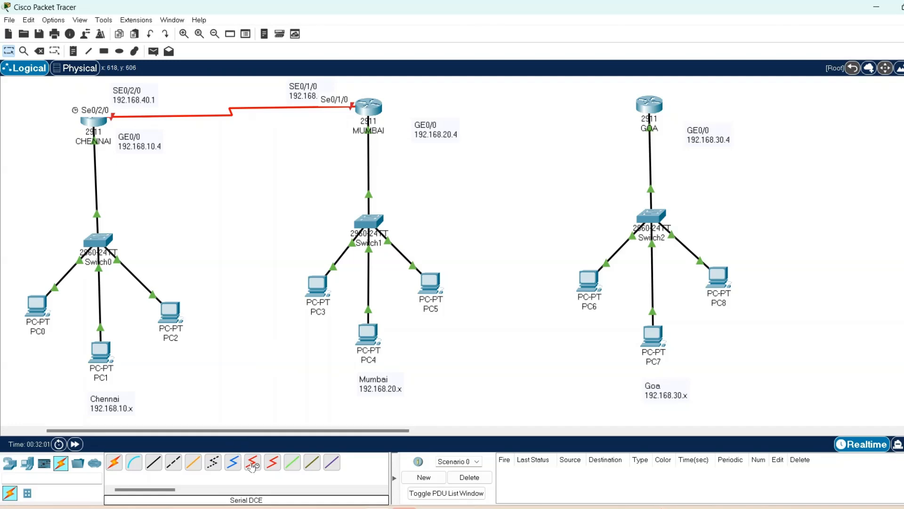
# Connect the MUMBAI router's Serial0/1/1 port to the GOA router's Serial0/3/0 port with a Serial DCE cable
pyautogui.click(252, 464)
pyautogui.click(372, 107)
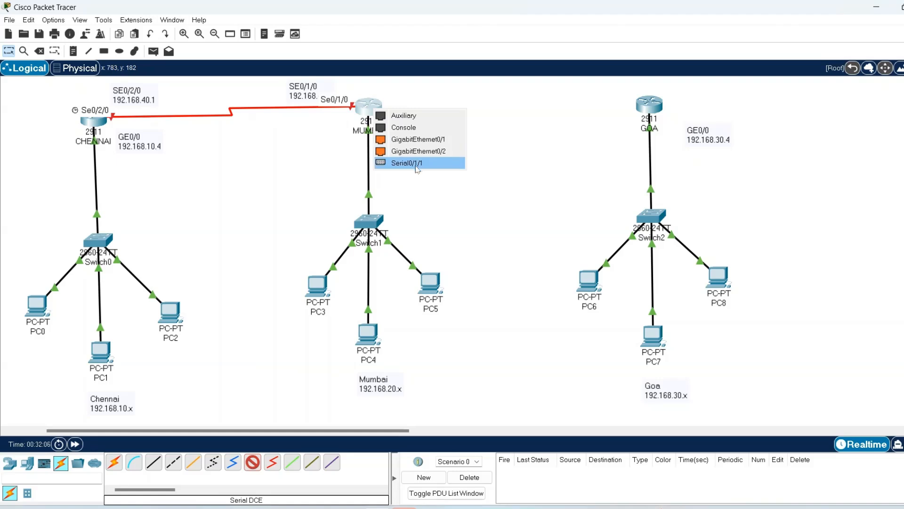
pyautogui.click(416, 163)
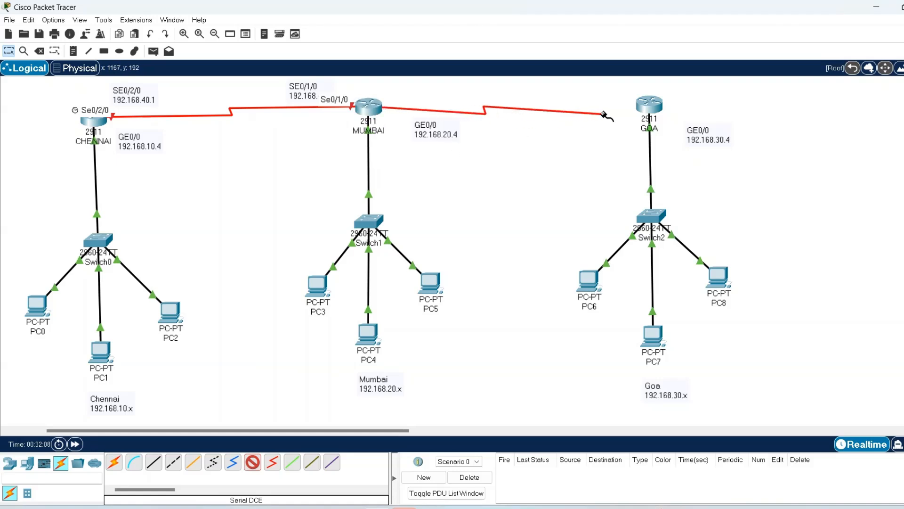
pyautogui.click(647, 103)
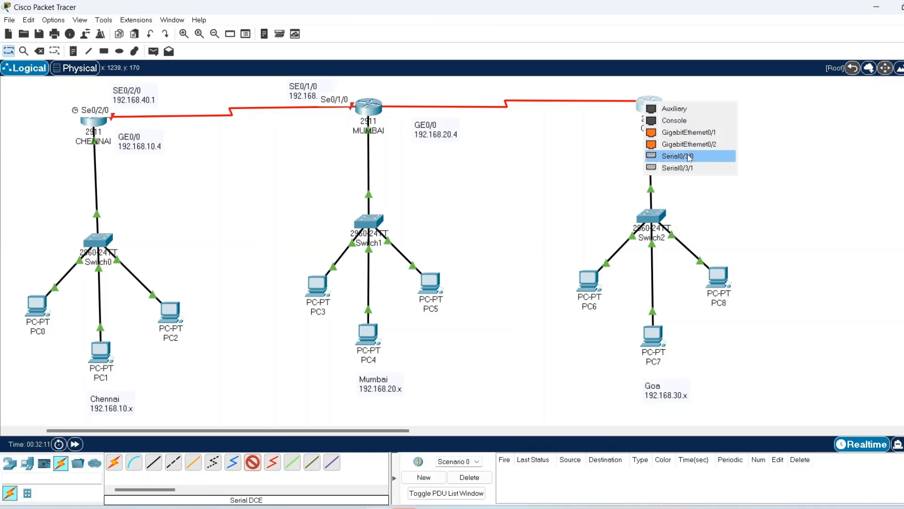
pyautogui.click(689, 156)
# Place a note at the MUMBAI end of the GOA link reading SE0/1/1 and, on a second line, 192.168.50.1
pyautogui.click(73, 50)
pyautogui.click(400, 95)
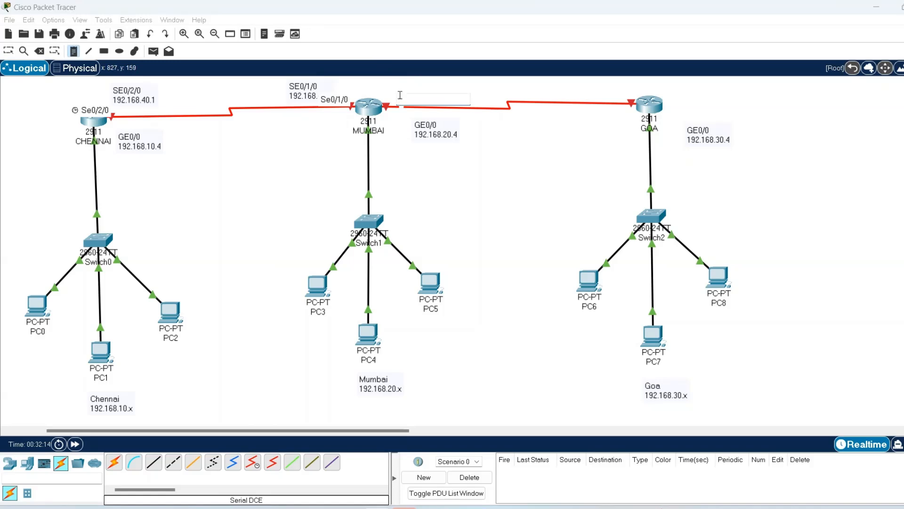
pyautogui.write('SE0/1/1')
pyautogui.press('Return')
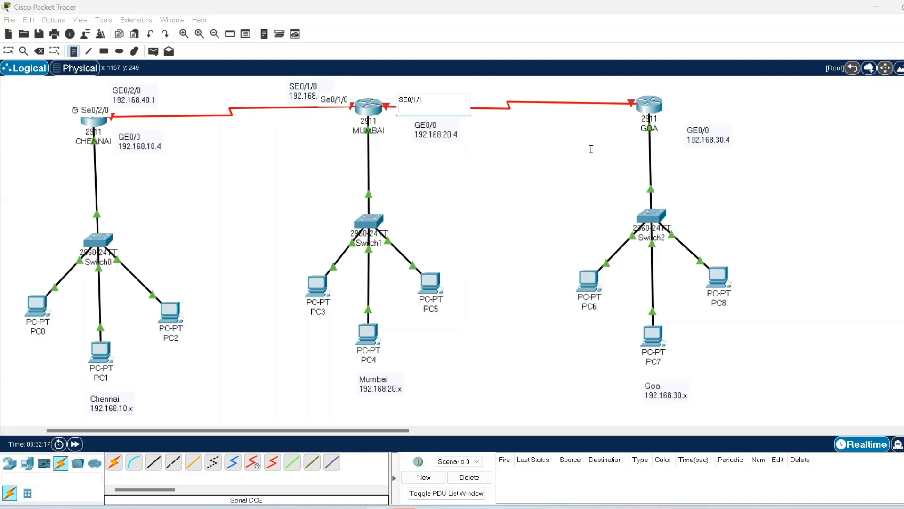
pyautogui.write('192.168.50.1')
pyautogui.click(519, 205)
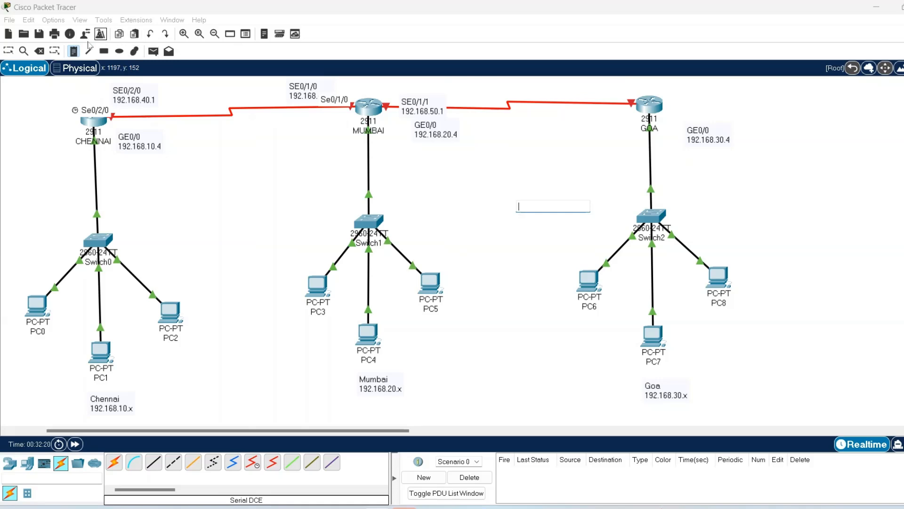
# Place a note at the GOA end of the serial link reading SE0/3/0 and, on a second line, 192.168.50.2
pyautogui.click(73, 51)
pyautogui.click(606, 86)
pyautogui.write('SE0/3/')
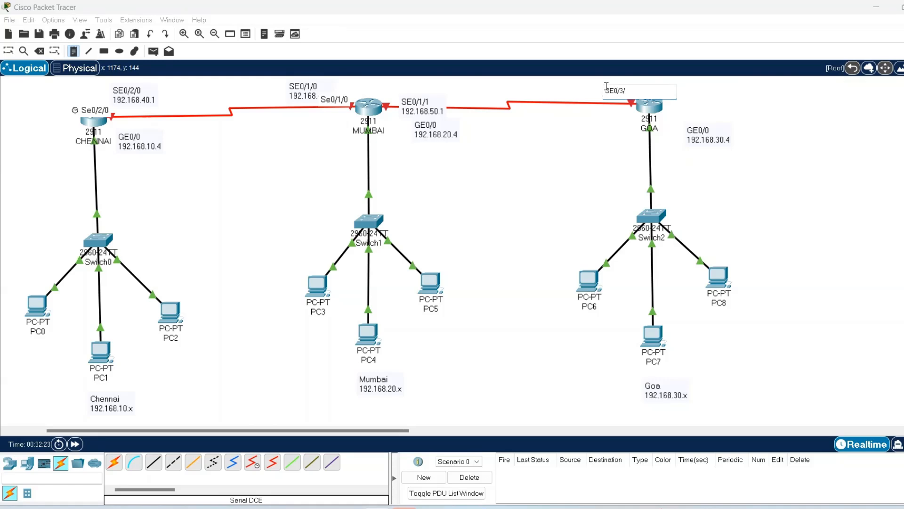
pyautogui.write('0')
pyautogui.press('Return')
pyautogui.write('19')
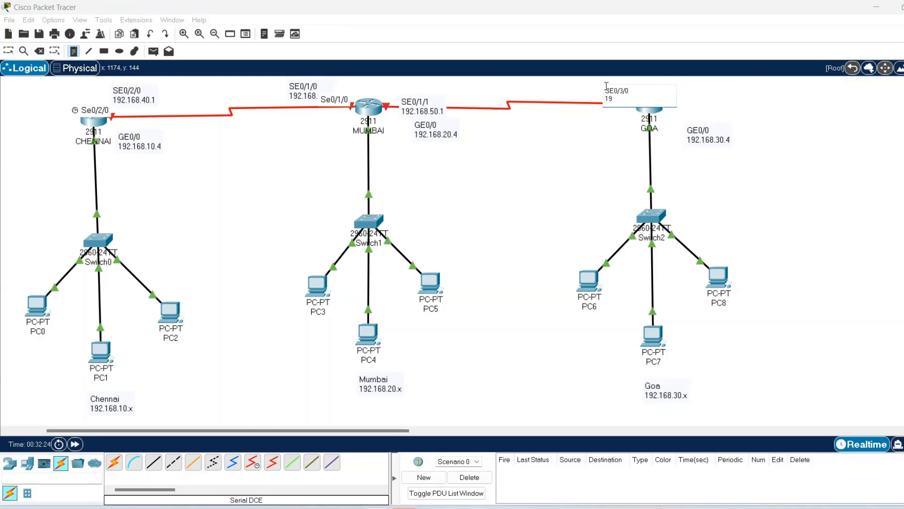
pyautogui.write('2.1')
pyautogui.press('BackSpace')
pyautogui.write('.50.2')
pyautogui.click(614, 161)
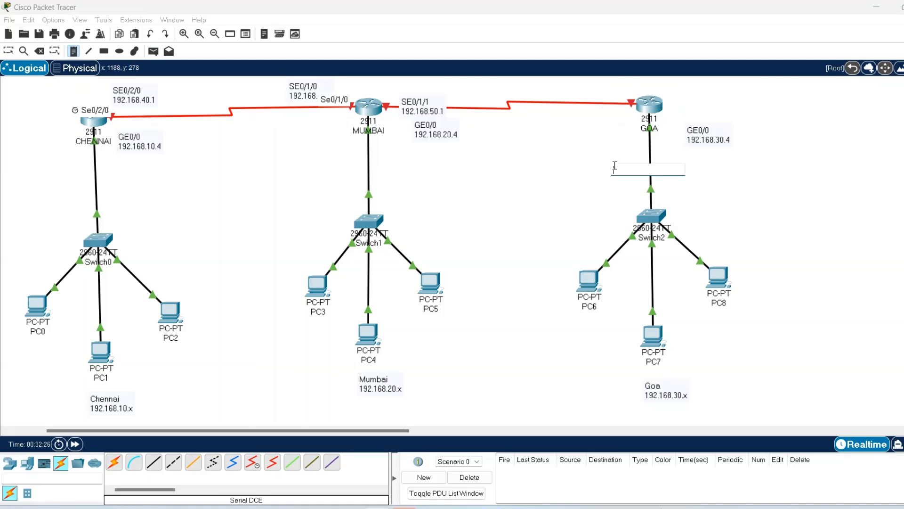
pyautogui.click(548, 171)
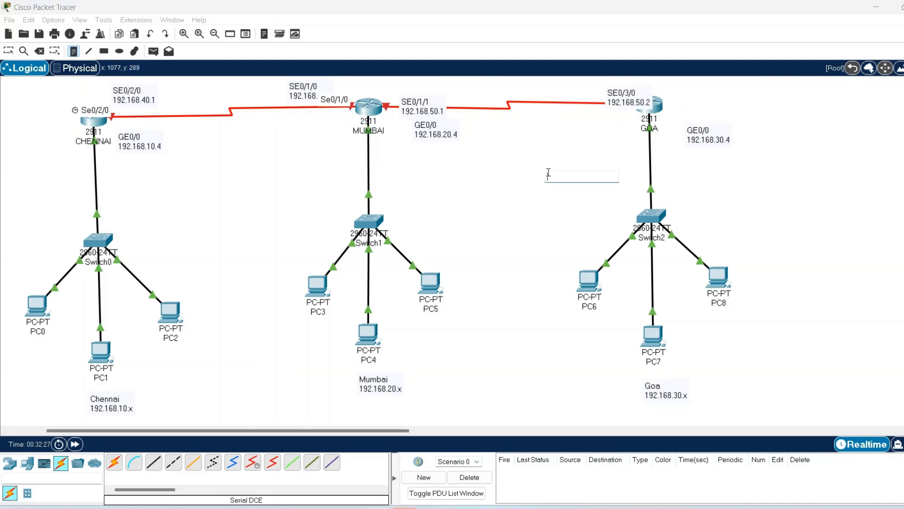
pyautogui.press('Escape')
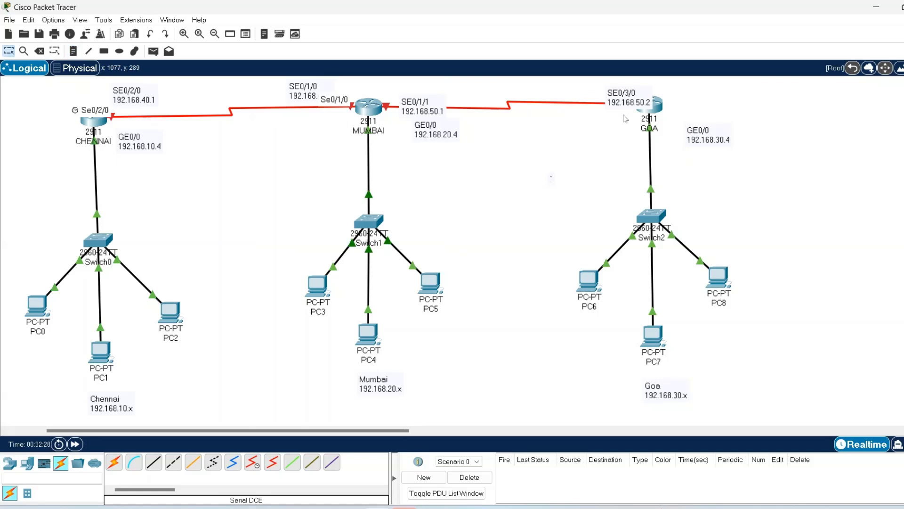
# Move the SE0/3/0 and SE0/1/1 notes above the MUMBAI–GOA link and MUMBAI's GE0/0 note closer to its router
pyautogui.moveTo(616, 107); pyautogui.dragTo(593, 97)
pyautogui.moveTo(430, 140); pyautogui.dragTo(395, 143)
pyautogui.click(410, 113)
pyautogui.moveTo(409, 113)
pyautogui.mouseDown()
pyautogui.moveTo(391, 76)
pyautogui.moveTo(401, 102)
pyautogui.mouseUp()
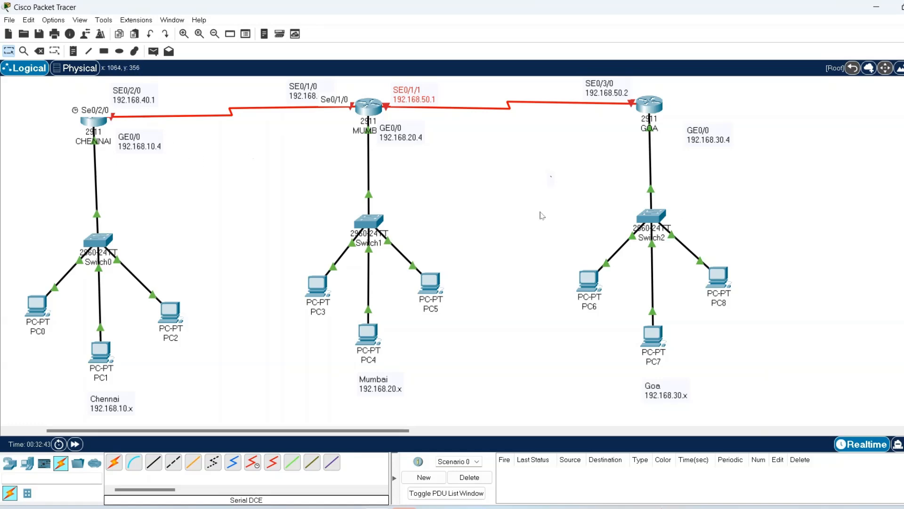
# Set the clock rate of the CHENNAI router's Serial0/2/0 interface to 64000
pyautogui.scroll(3, 409, 211)
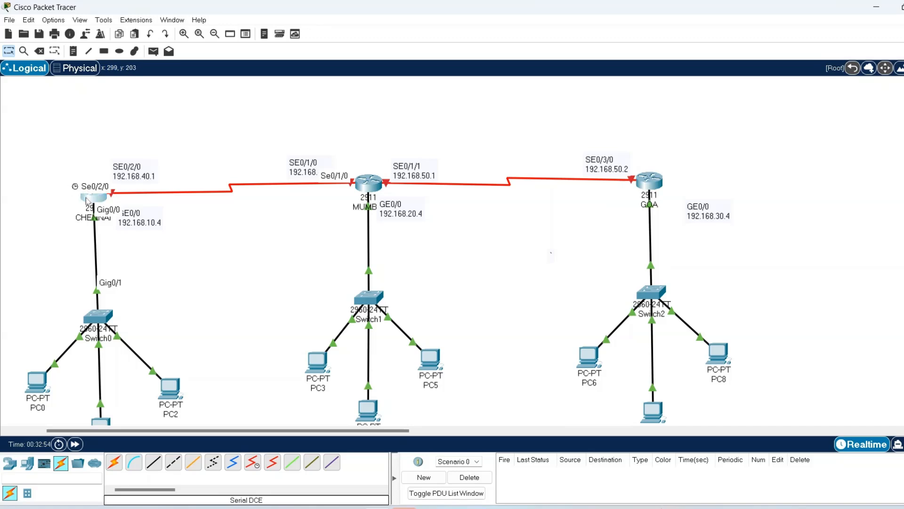
pyautogui.click(87, 199)
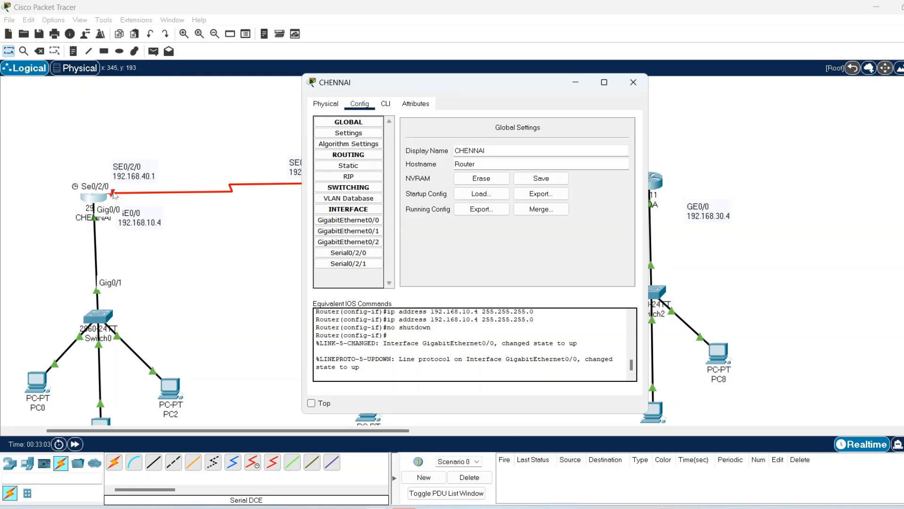
pyautogui.click(345, 253)
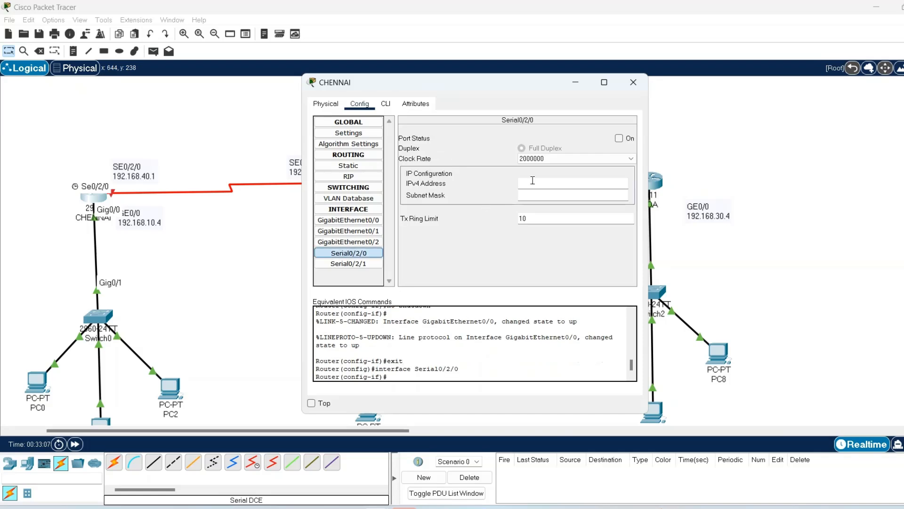
pyautogui.click(534, 158)
pyautogui.click(537, 199)
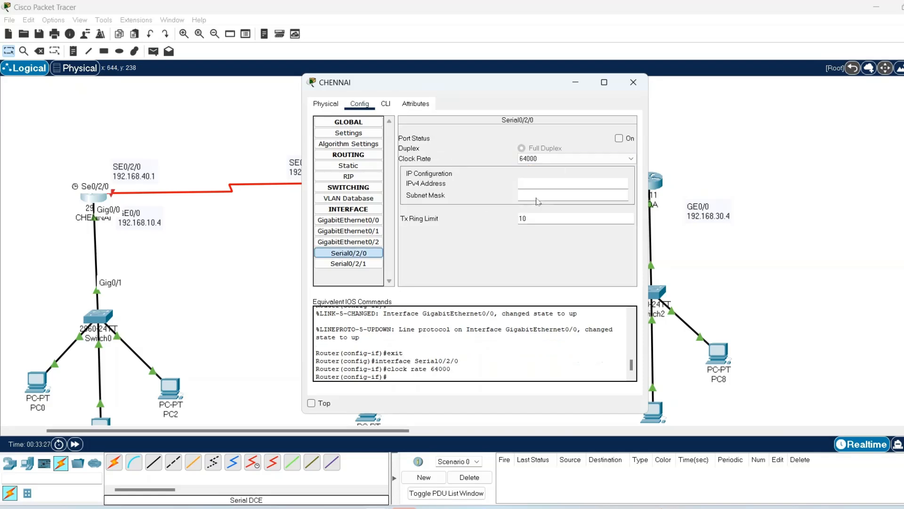
# Give CHENNAI's Serial0/2/0 the IPv4 address 192.168.40.1 with mask 255.255.255.0, turn the port on and close the router's window
pyautogui.click(537, 184)
pyautogui.write('192.168.40.1')
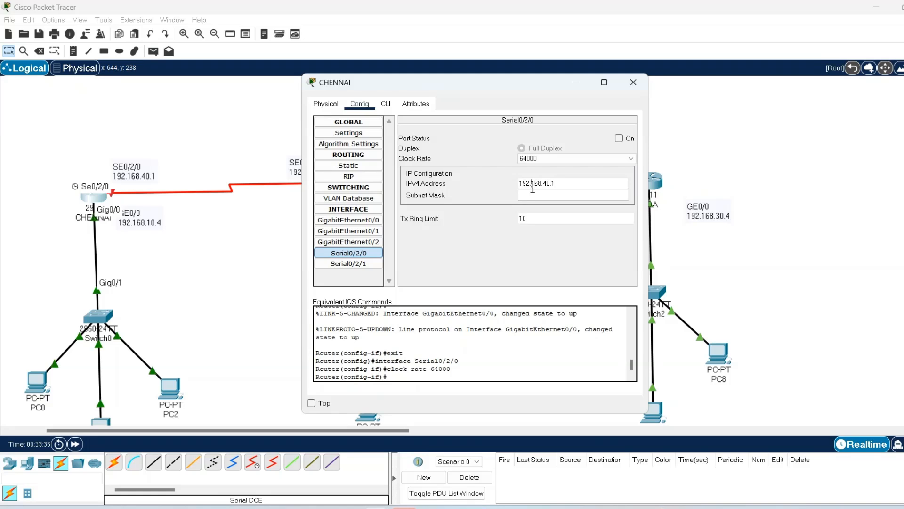
pyautogui.click(528, 198)
pyautogui.click(619, 138)
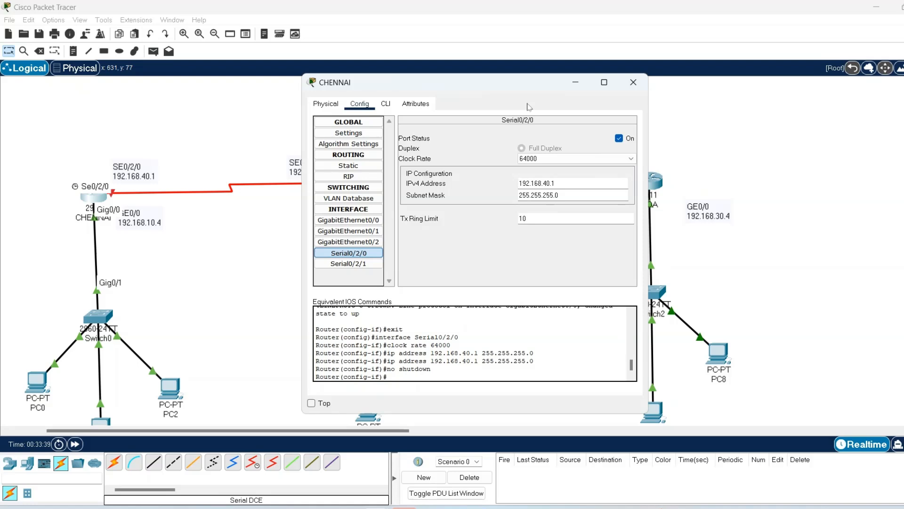
pyautogui.click(633, 82)
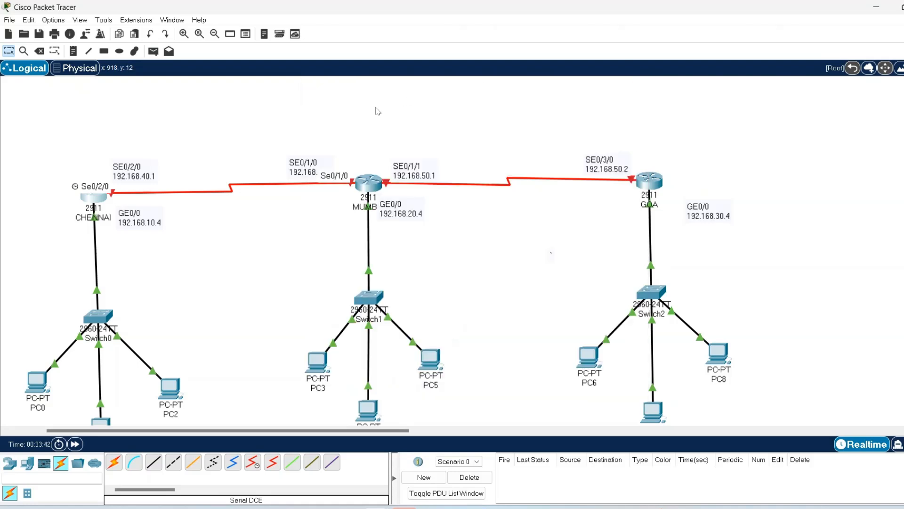
# Set the clock rate of the MUMBAI router's Serial0/1/0 interface to Not Set
pyautogui.click(369, 183)
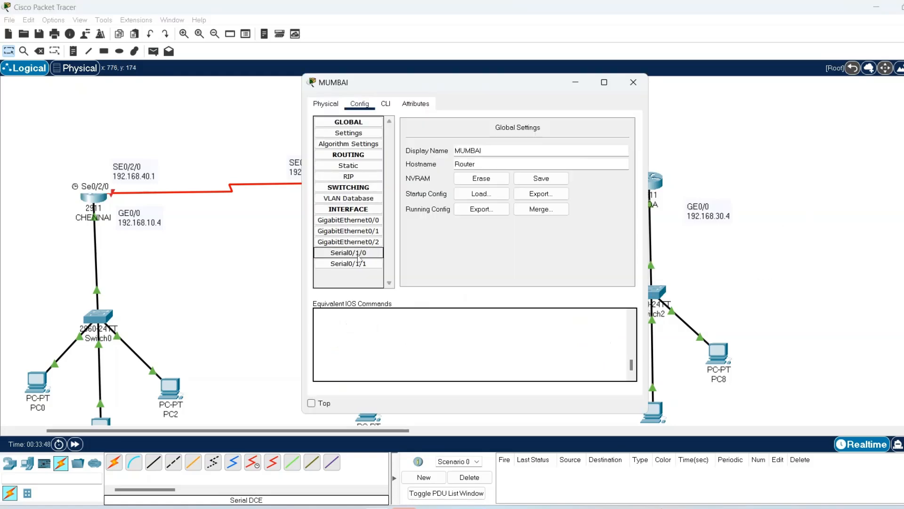
pyautogui.click(359, 254)
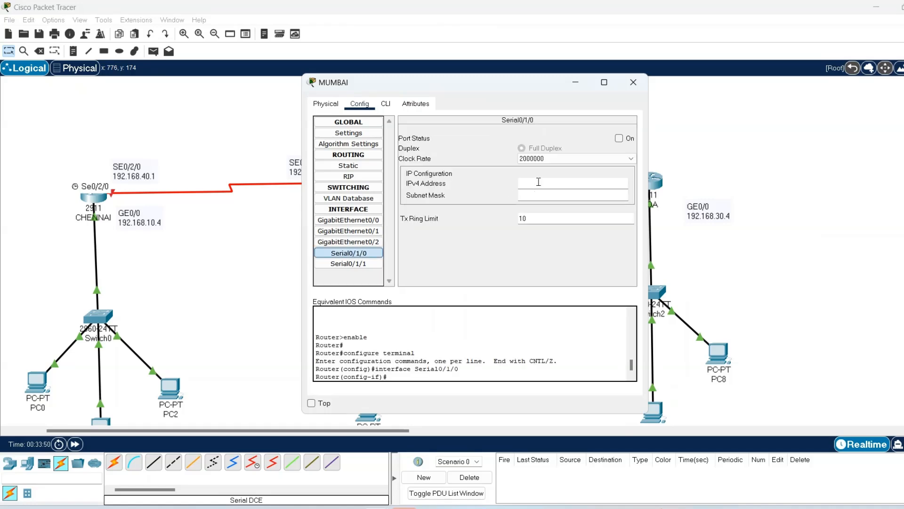
pyautogui.click(626, 159)
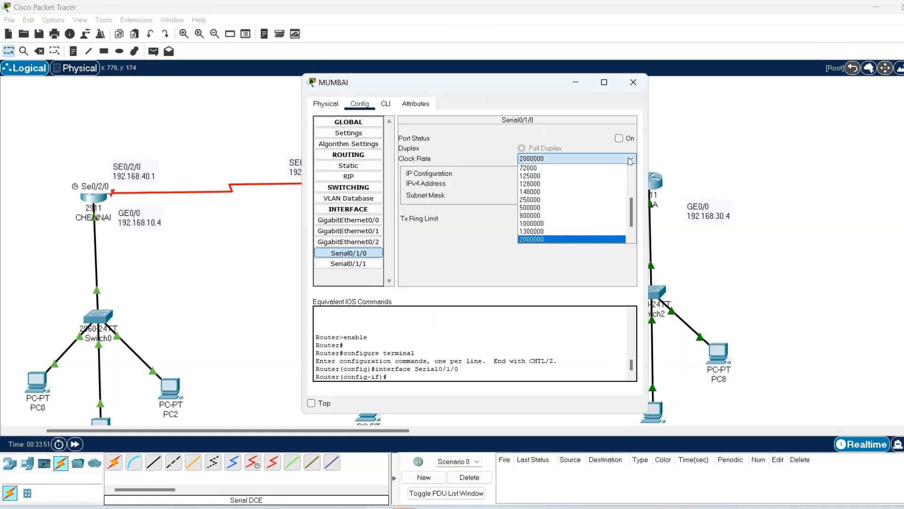
pyautogui.moveTo(632, 217); pyautogui.dragTo(630, 185)
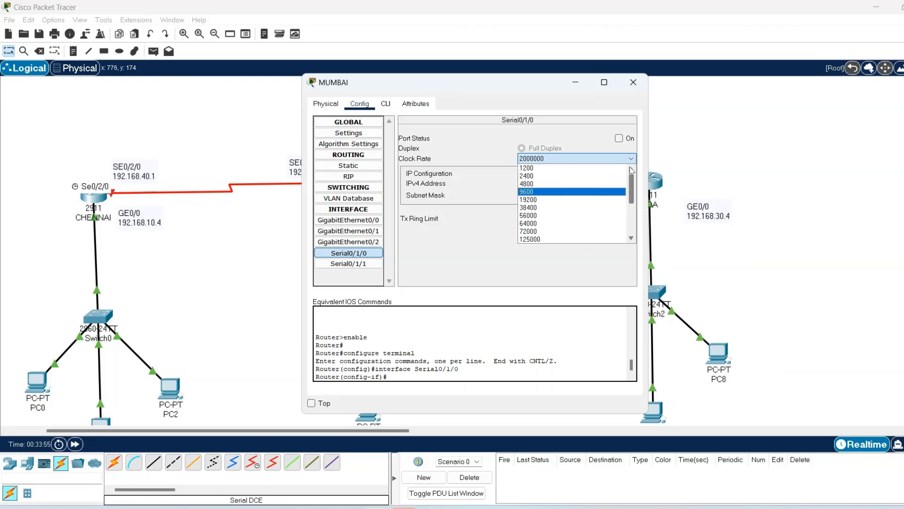
pyautogui.moveTo(631, 197); pyautogui.dragTo(636, 247)
pyautogui.click(544, 240)
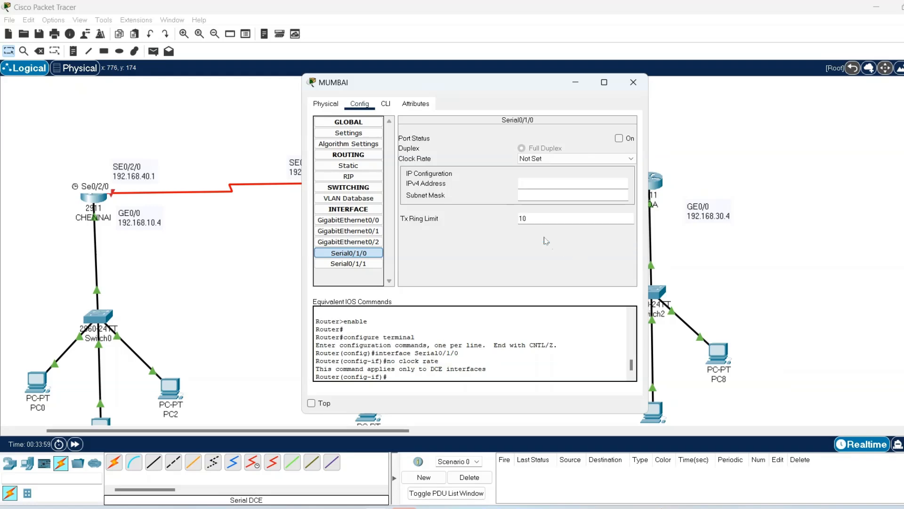
# Give MUMBAI's Serial0/1/0 the IPv4 address 192.168.40.2 with mask 255.255.255.0, turn the port on and close the router's window
pyautogui.click(546, 186)
pyautogui.write('192.168.40.')
pyautogui.click(530, 194)
pyautogui.click(619, 138)
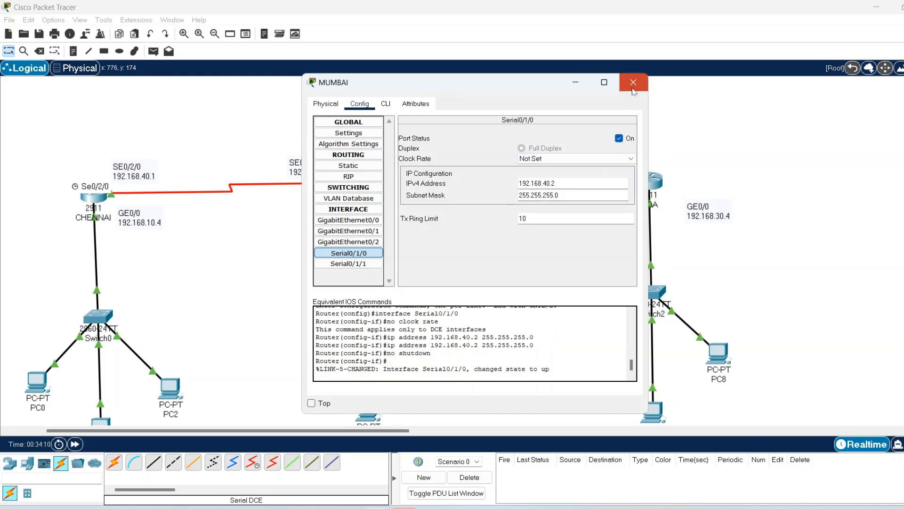
pyautogui.click(634, 87)
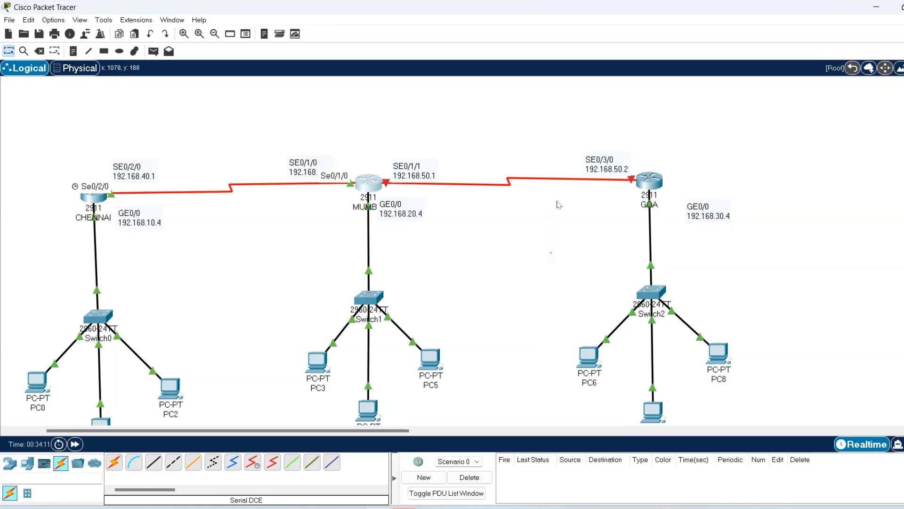
pyautogui.scroll(-3, 379, 143)
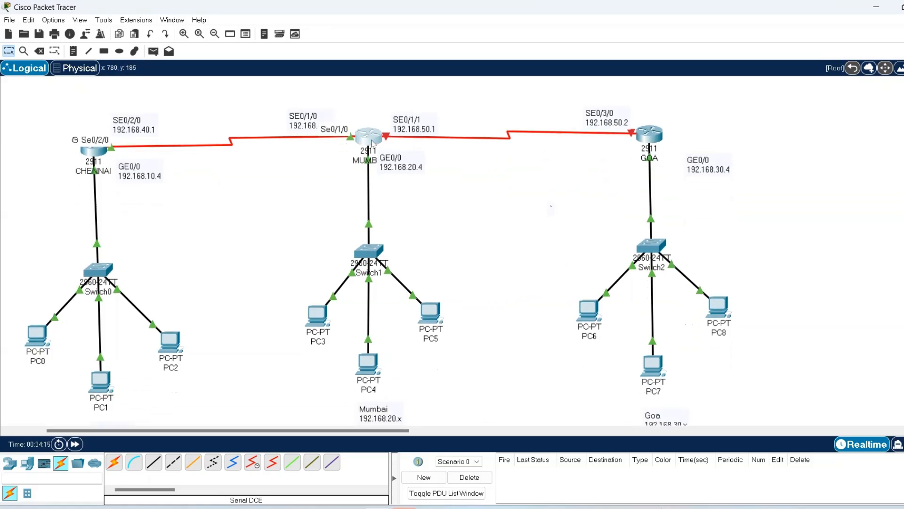
pyautogui.click(372, 143)
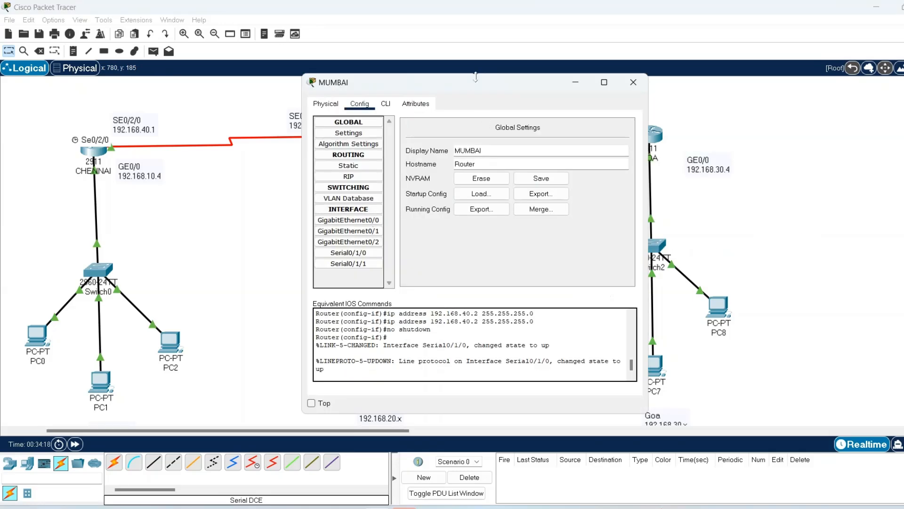
pyautogui.moveTo(469, 88); pyautogui.dragTo(717, 95)
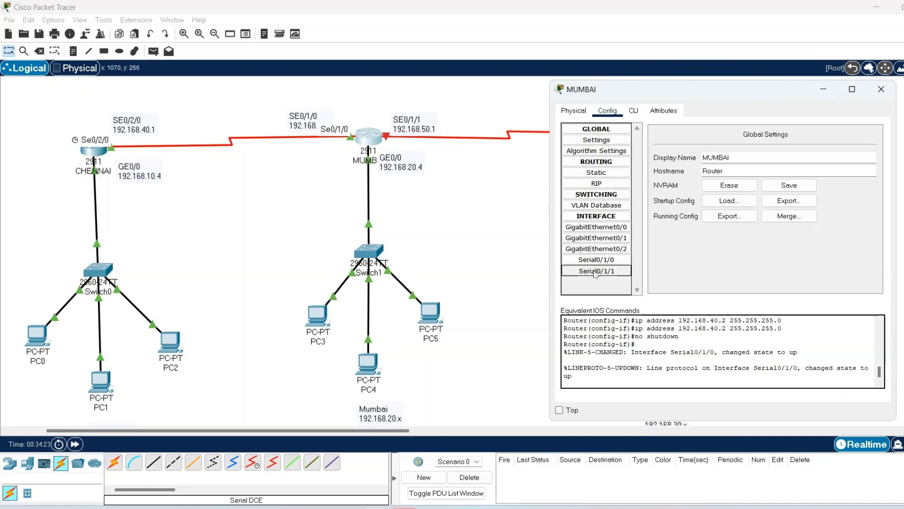
pyautogui.click(595, 272)
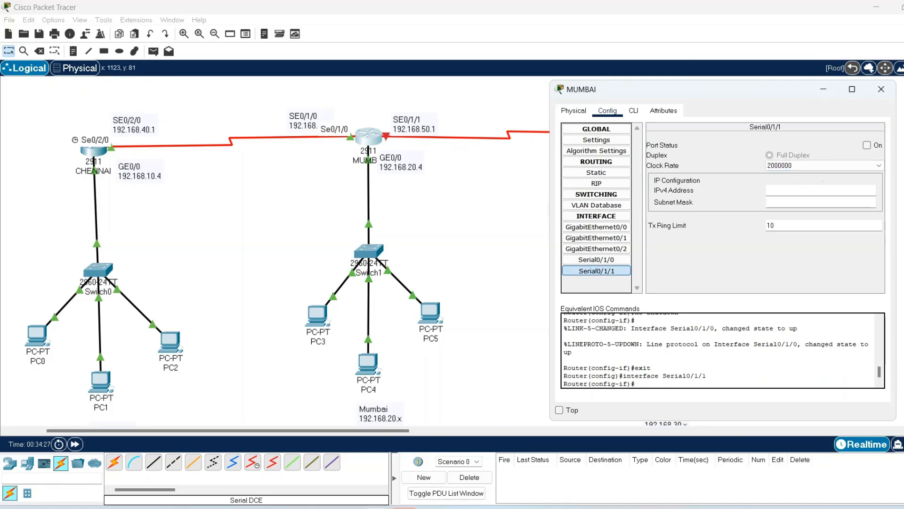
pyautogui.click(881, 89)
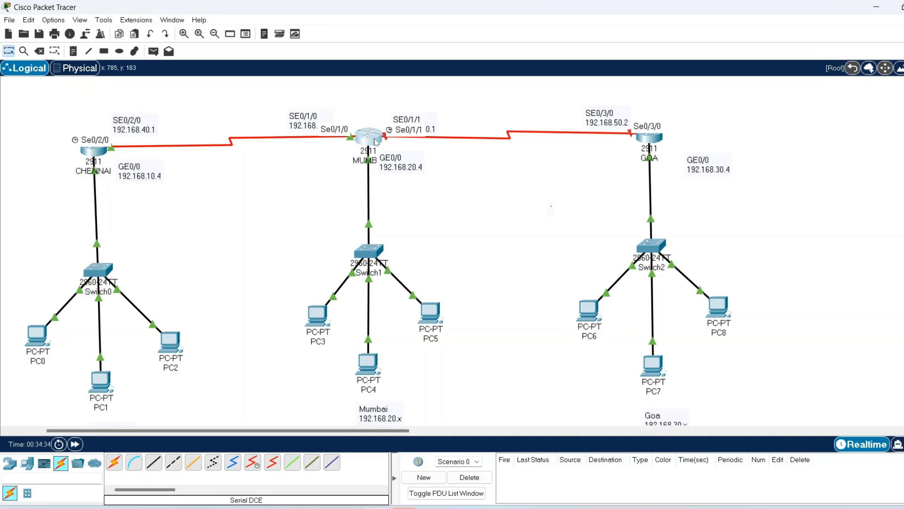
# Set the clock rate of the MUMBAI router's Serial0/1/1 interface to 64000
pyautogui.click(376, 141)
pyautogui.moveTo(467, 86); pyautogui.dragTo(729, 58)
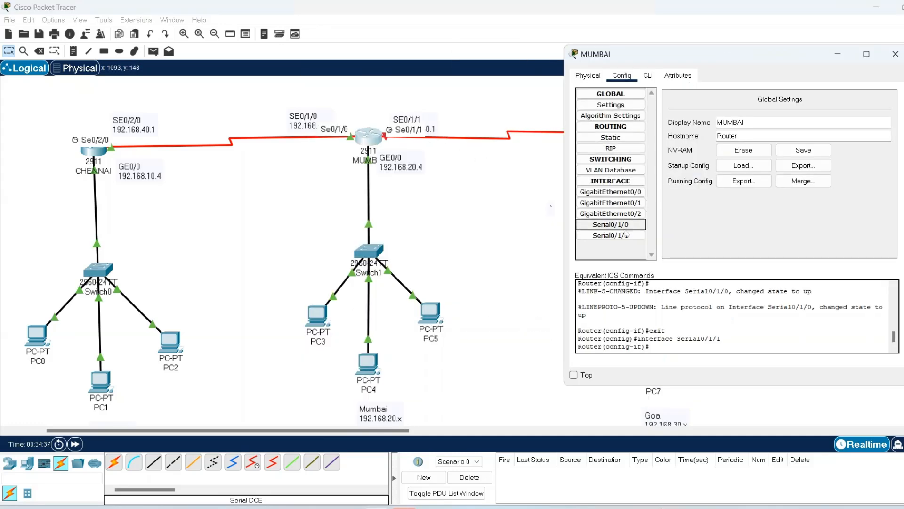
pyautogui.click(610, 236)
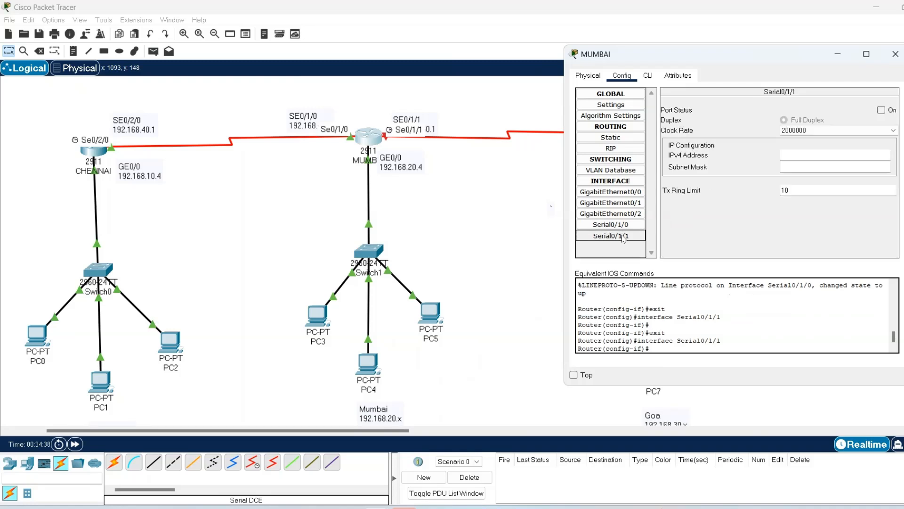
pyautogui.click(892, 132)
pyautogui.scroll(3, 894, 187)
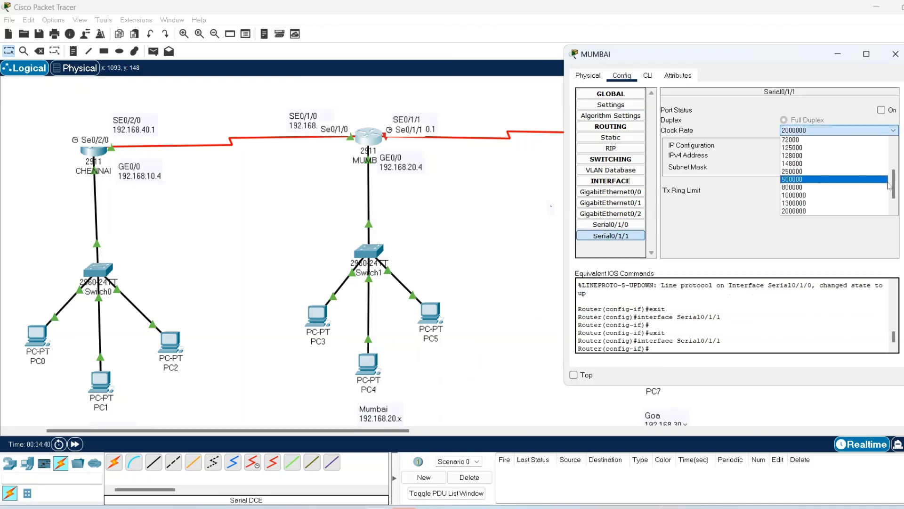
pyautogui.scroll(1, 894, 187)
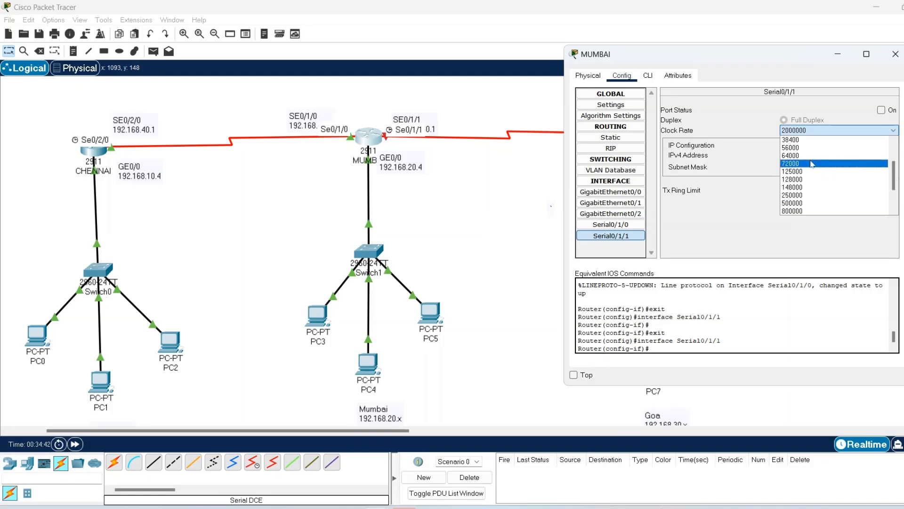
pyautogui.click(811, 156)
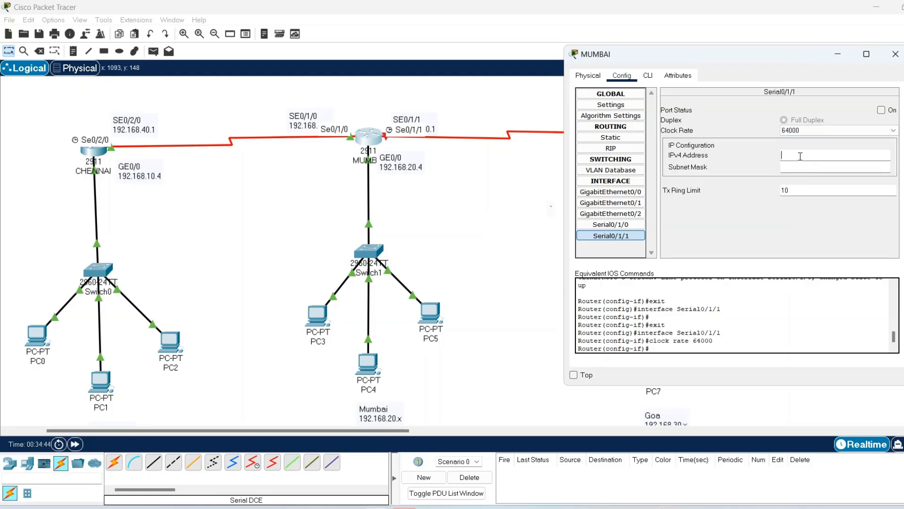
# Give MUMBAI's Serial0/1/1 the IPv4 address 192.168.50.1 with mask 255.255.255.0, turn the port on and close the router's window
pyautogui.click(800, 157)
pyautogui.write('192.168.50.1')
pyautogui.click(796, 167)
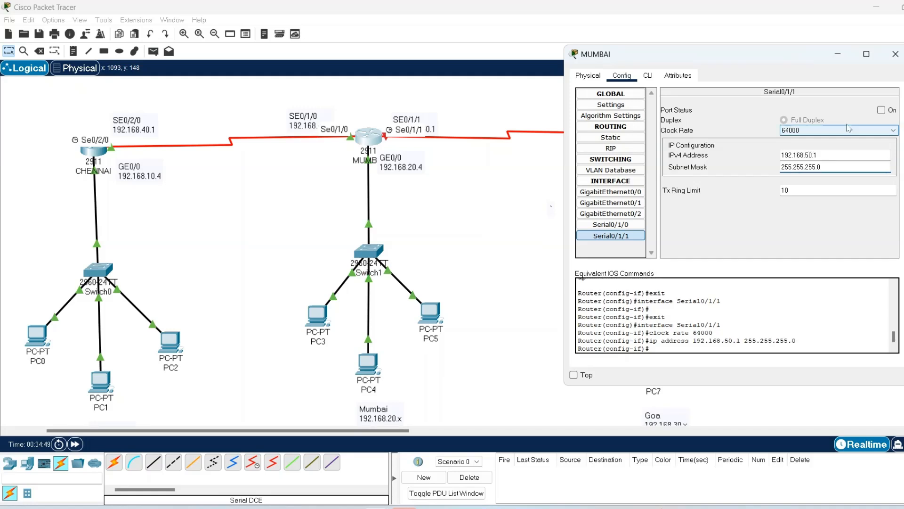
pyautogui.click(881, 111)
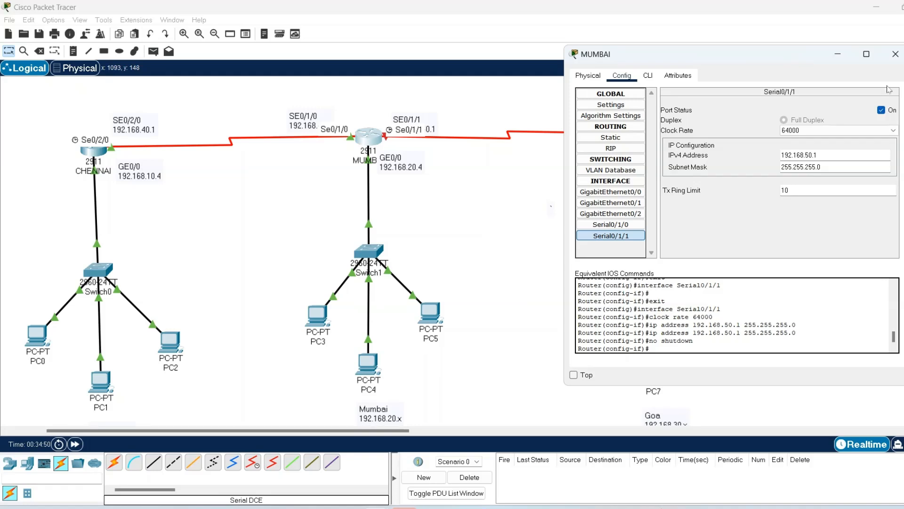
pyautogui.click(895, 53)
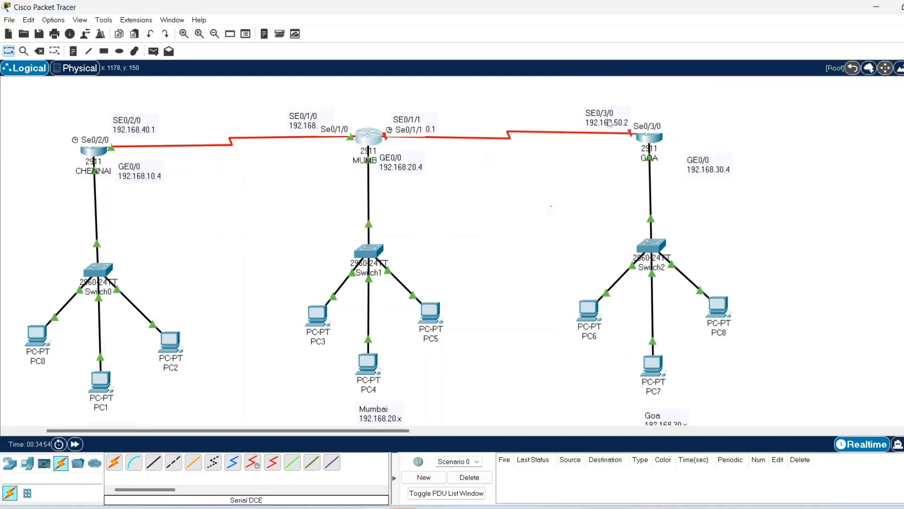
# Set the clock rate of the GOA router's Serial0/3/0 interface to Not Set
pyautogui.click(648, 139)
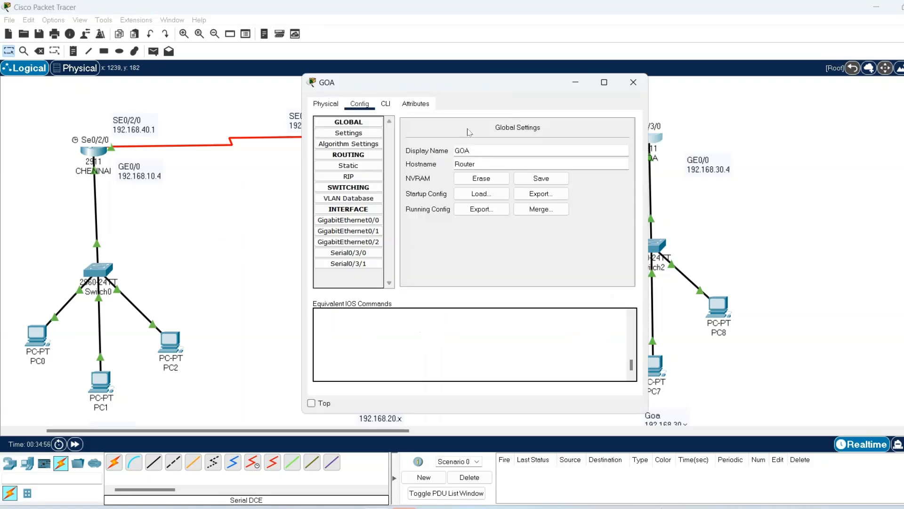
pyautogui.click(351, 253)
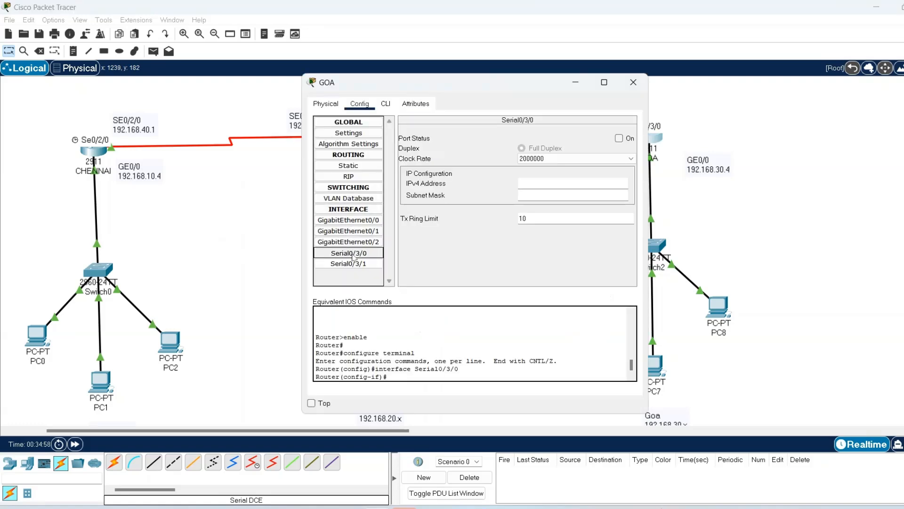
pyautogui.click(631, 160)
pyautogui.moveTo(632, 220); pyautogui.dragTo(632, 241)
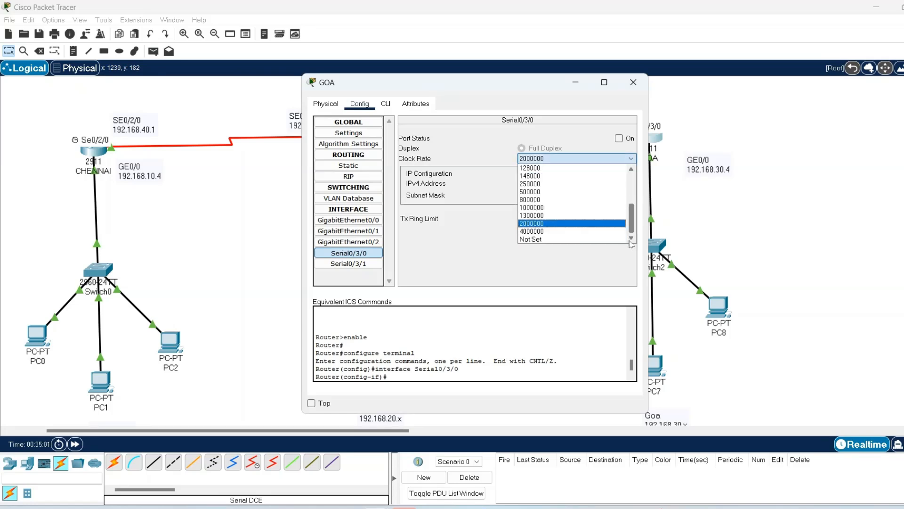
pyautogui.click(541, 240)
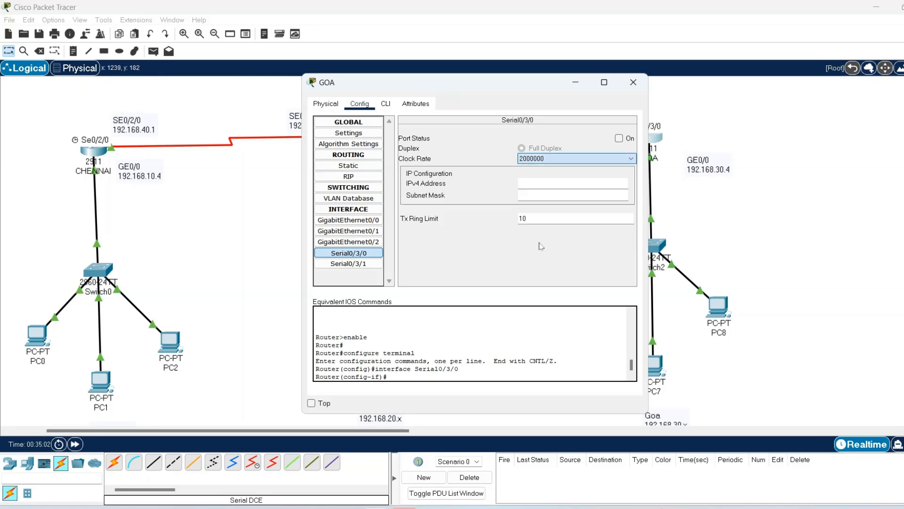
# Give GOA's Serial0/3/0 the IPv4 address 192.168.50.2 with mask 255.255.255.0, turn the port on and close the router's window
pyautogui.click(542, 182)
pyautogui.write('192.168.50.2')
pyautogui.click(539, 194)
pyautogui.click(619, 140)
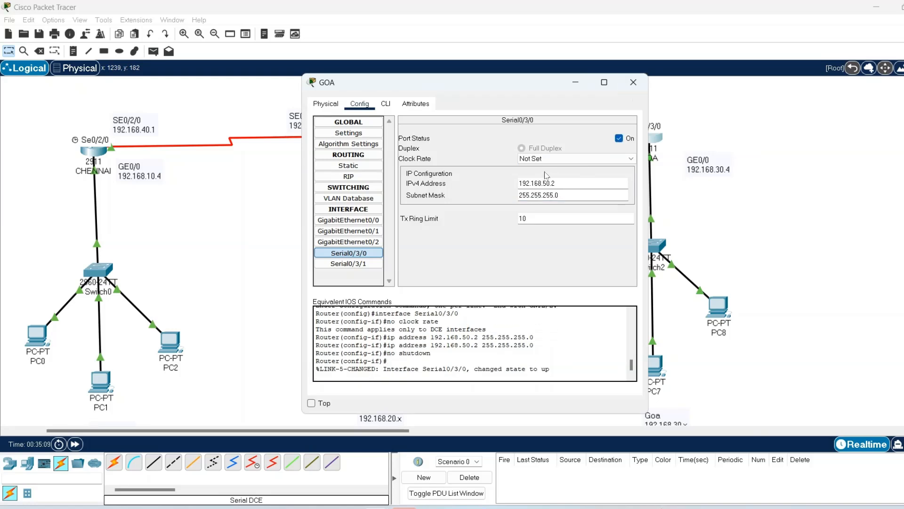
pyautogui.click(634, 82)
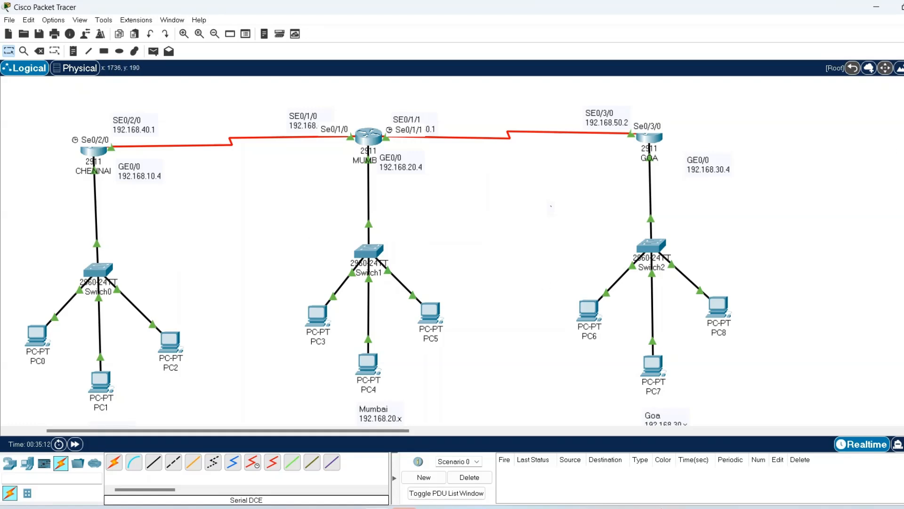
# Add the network 192.168.10.0 to the CHENNAI router's RIP routing
pyautogui.scroll(-1, 376, 254)
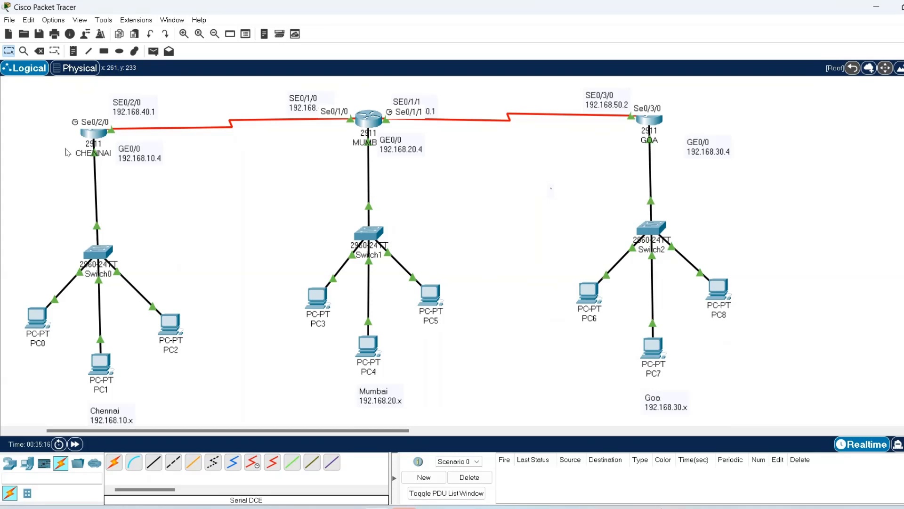
pyautogui.moveTo(93, 135)
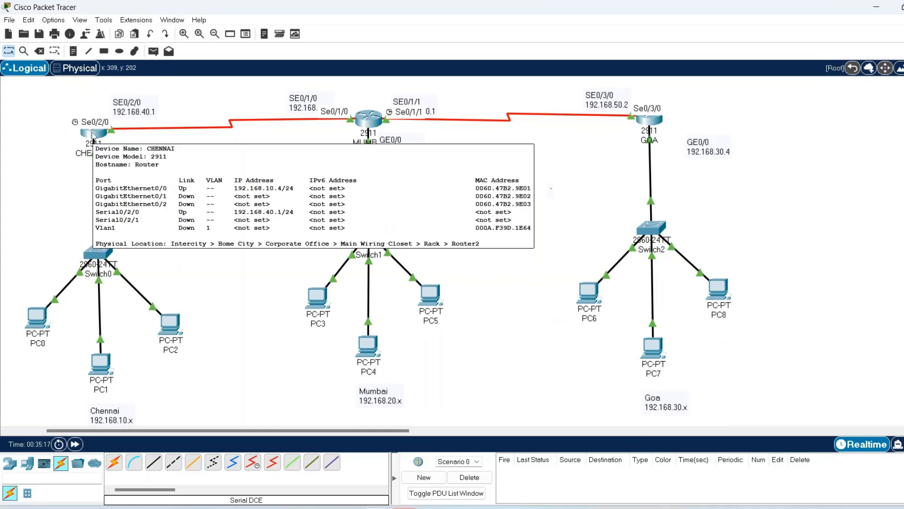
pyautogui.click(93, 135)
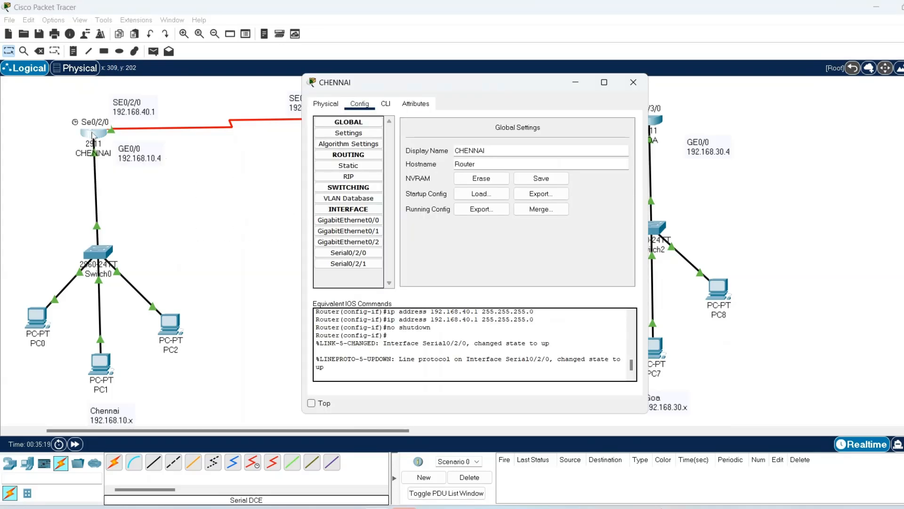
pyautogui.click(349, 177)
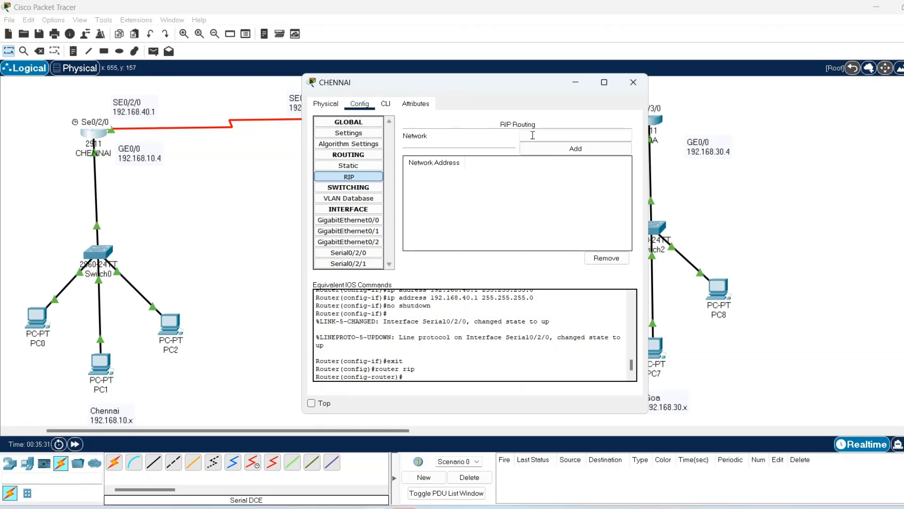
pyautogui.write('192.168.10.0')
pyautogui.click(568, 149)
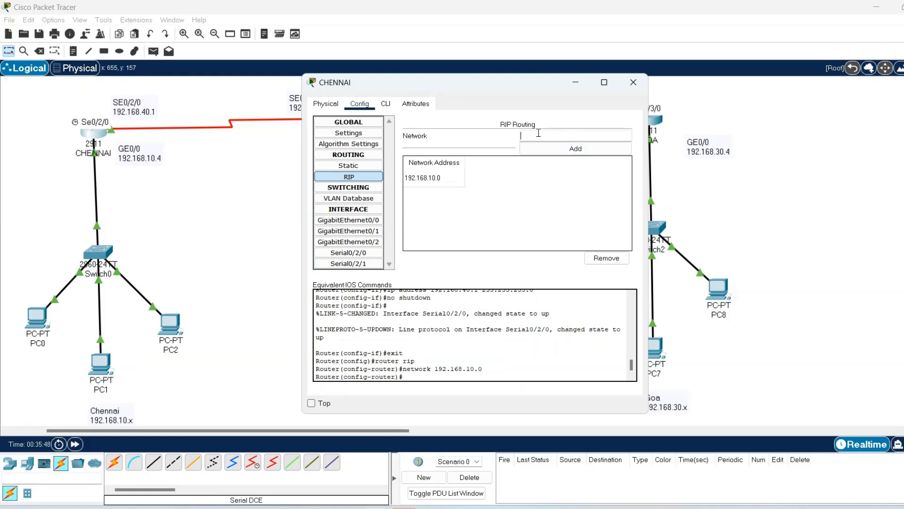
# Add the network 192.168.40.0 to CHENNAI's RIP routing and close the router's window
pyautogui.click(540, 134)
pyautogui.write('192.168.40.0')
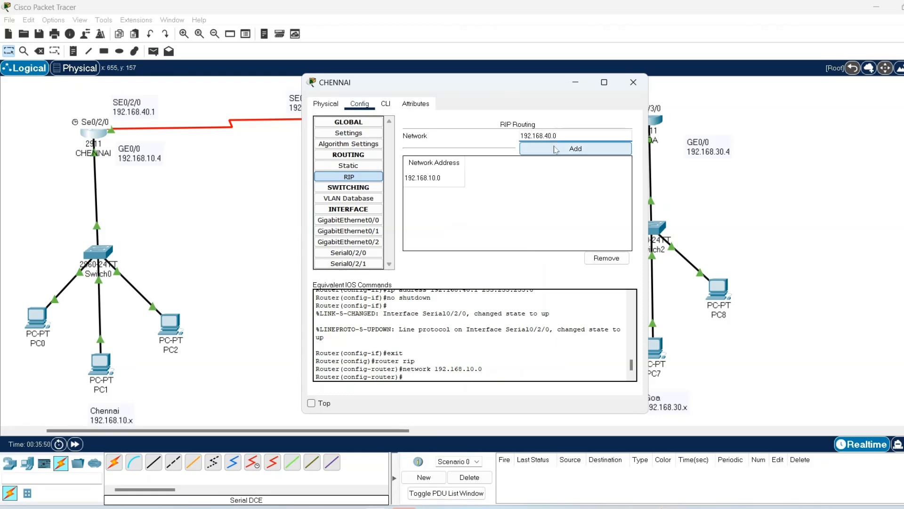
pyautogui.click(573, 148)
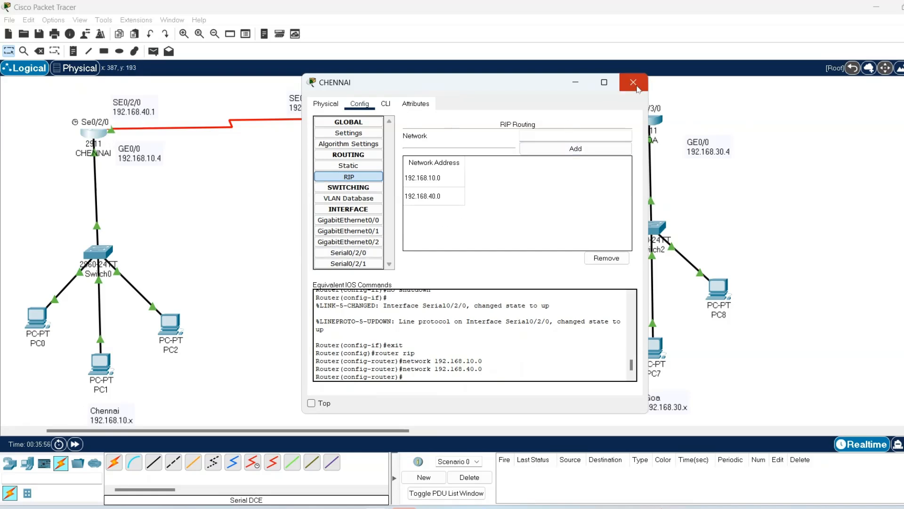
pyautogui.click(635, 87)
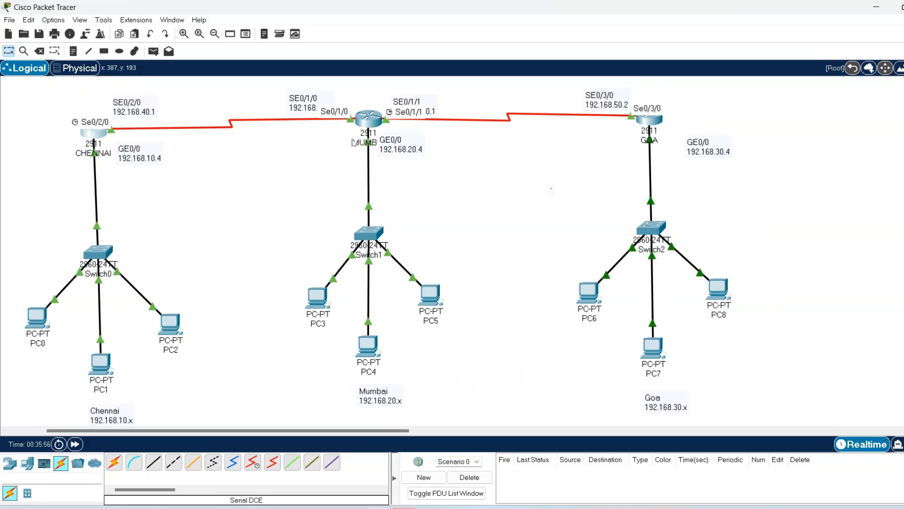
# Add the network 192.168.20.0 to the MUMBAI router's RIP routing, copying the address for reuse
pyautogui.click(371, 118)
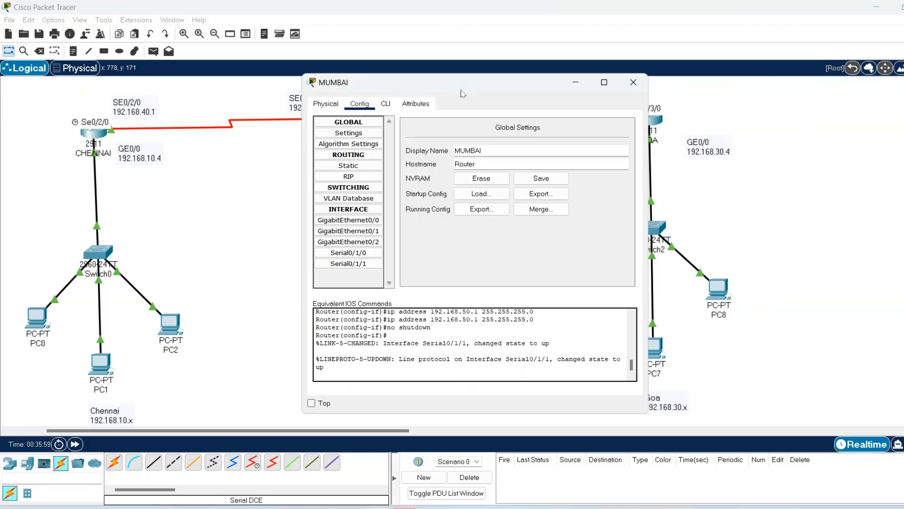
pyautogui.moveTo(467, 86); pyautogui.dragTo(613, 137)
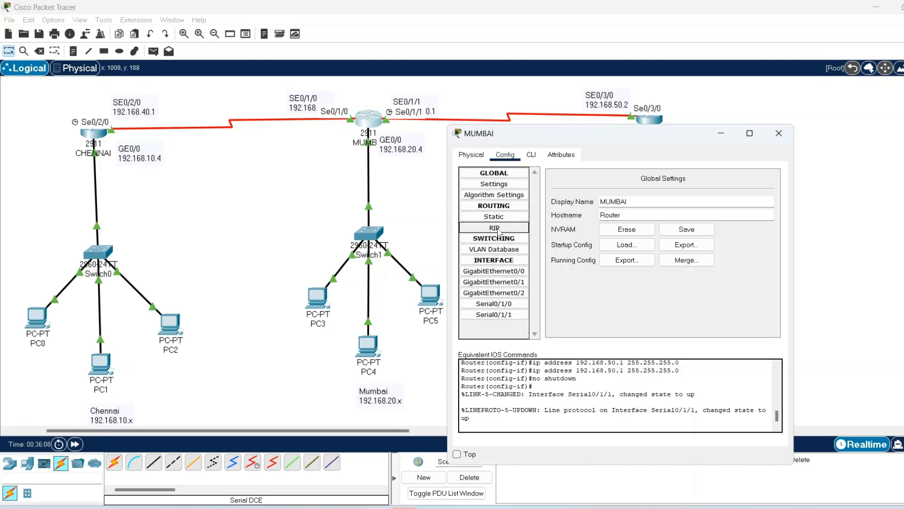
pyautogui.click(495, 228)
pyautogui.click(694, 187)
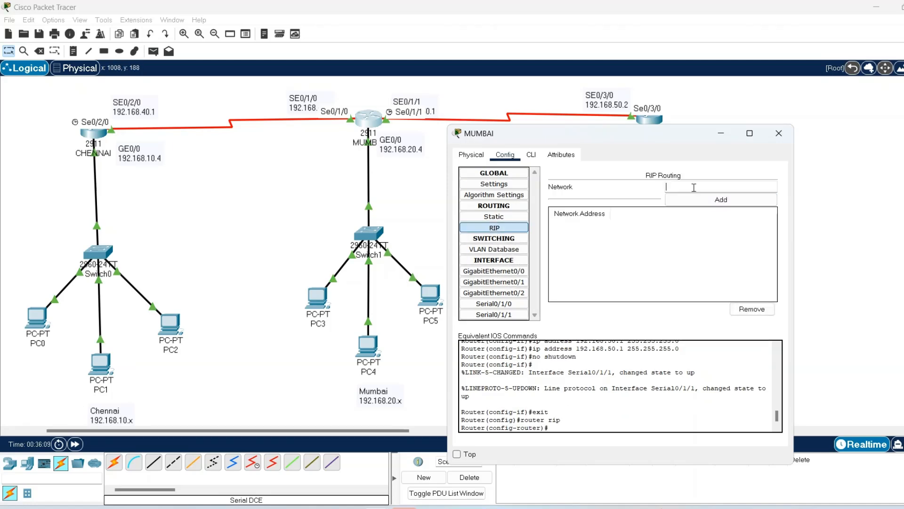
pyautogui.write('192.168.20.0')
pyautogui.moveTo(715, 188); pyautogui.dragTo(659, 188)
pyautogui.hotkey('ctrl', 'c')
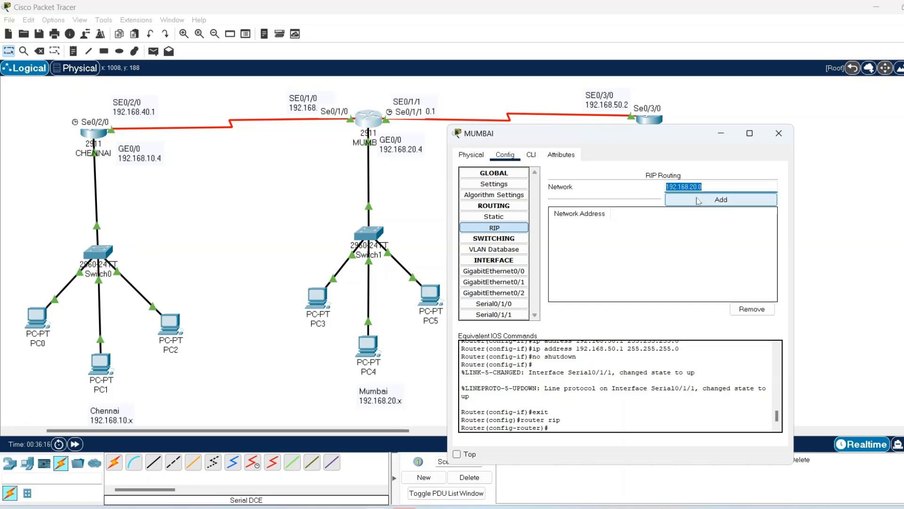
pyautogui.click(682, 199)
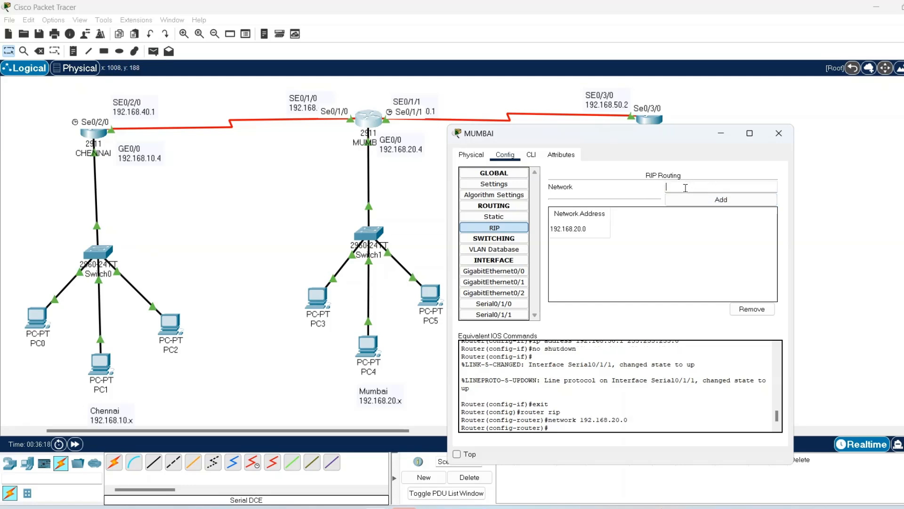
# Add the networks 192.168.40.0 and 192.168.50.0 to MUMBAI's RIP routing and close the router's window
pyautogui.hotkey('ctrl', 'v')
pyautogui.write('4')
pyautogui.click(704, 201)
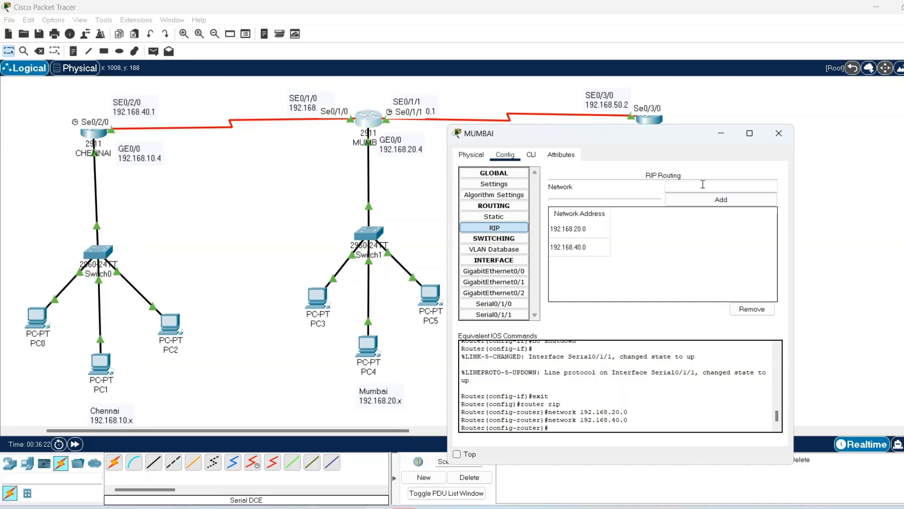
pyautogui.click(702, 184)
pyautogui.hotkey('ctrl', 'v')
pyautogui.click(711, 200)
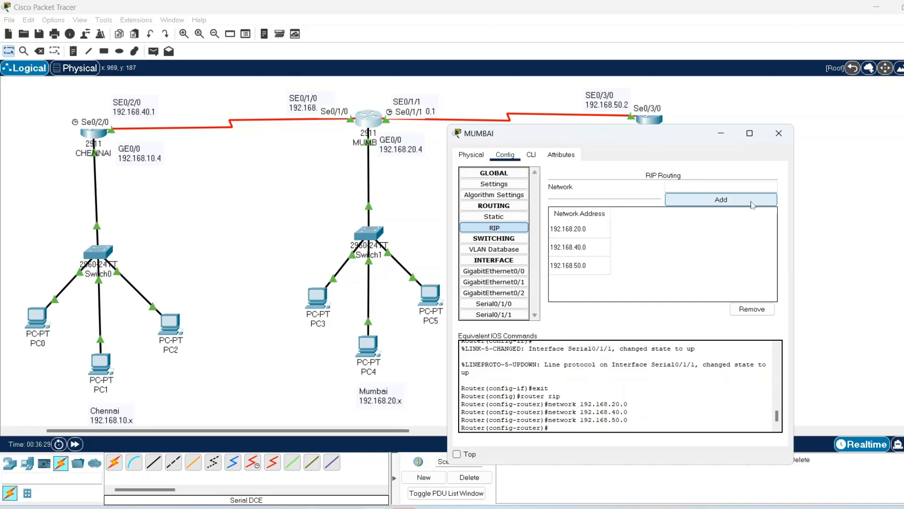
pyautogui.click(779, 133)
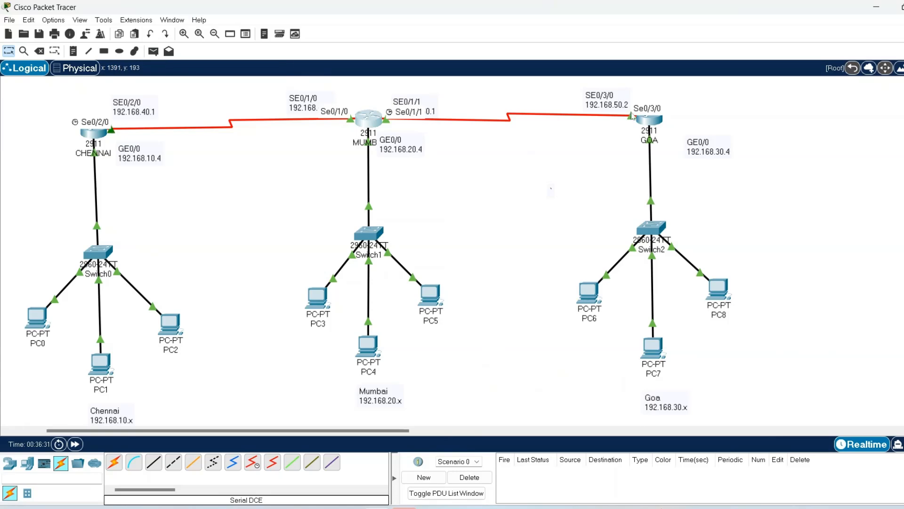
# Add the network 192.168.30.0 to the GOA router's RIP routing
pyautogui.click(648, 120)
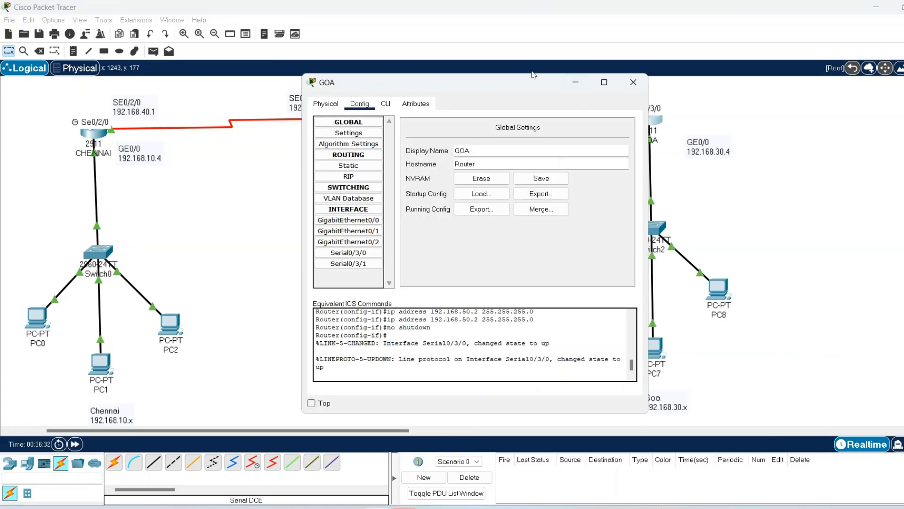
pyautogui.moveTo(526, 84); pyautogui.dragTo(466, 179)
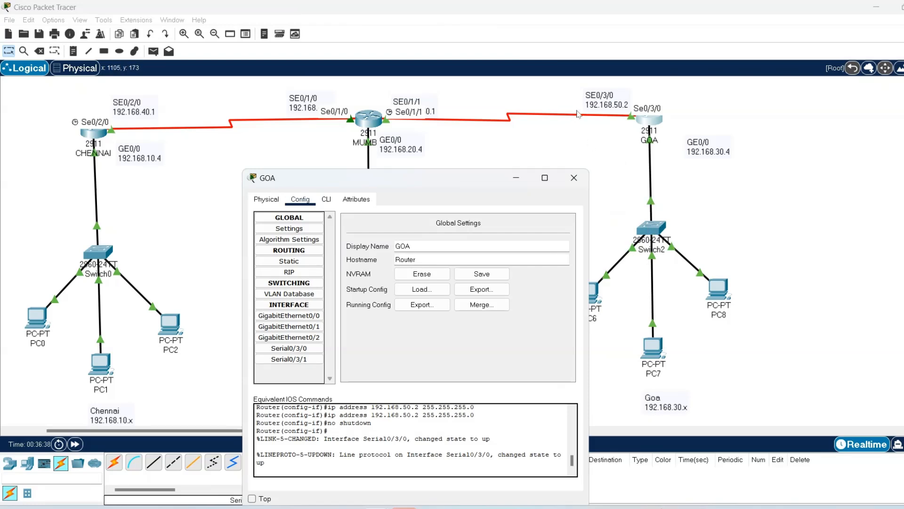
pyautogui.click(290, 273)
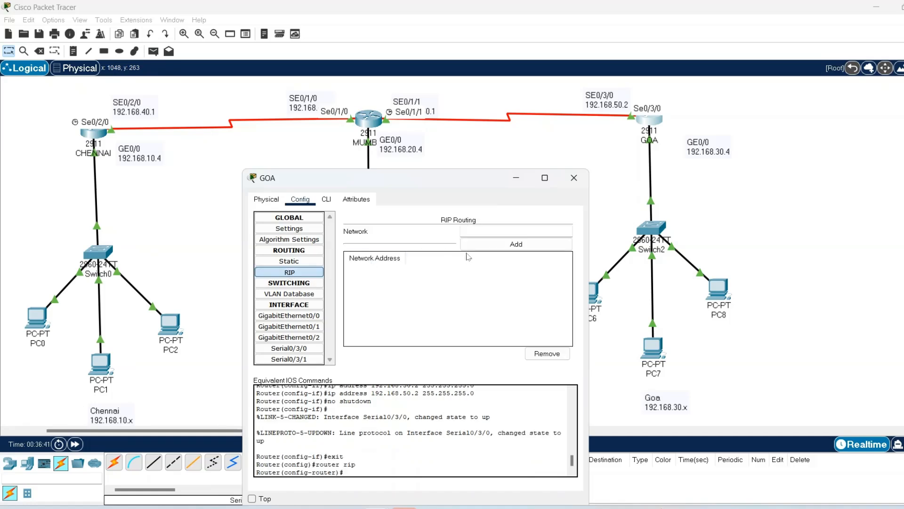
pyautogui.click(481, 233)
pyautogui.write('192.168.20.0')
pyautogui.click(490, 245)
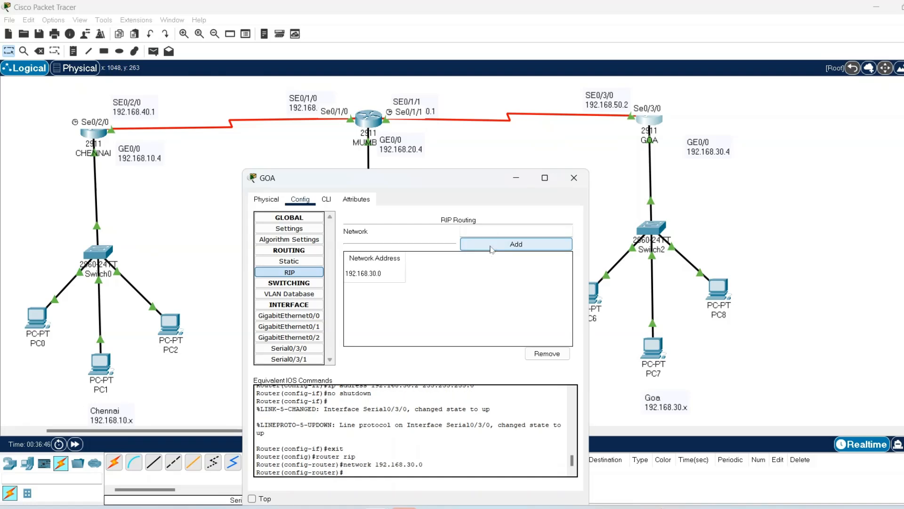
# Add the network 192.168.50.0 to GOA's RIP routing and close the router's window
pyautogui.click(488, 229)
pyautogui.hotkey('ctrl', 'v')
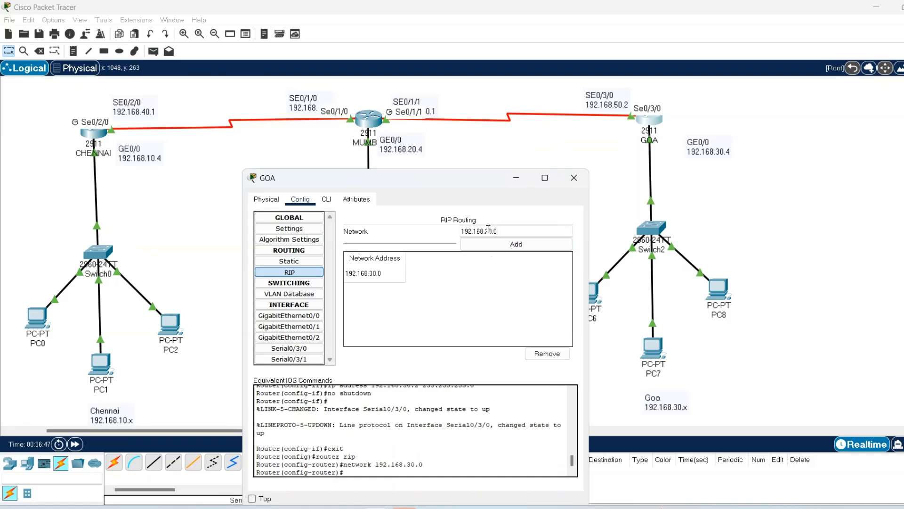
pyautogui.press('Left')
pyautogui.press('Left')
pyautogui.press('Left')
pyautogui.press('BackSpace')
pyautogui.write('5')
pyautogui.click(492, 244)
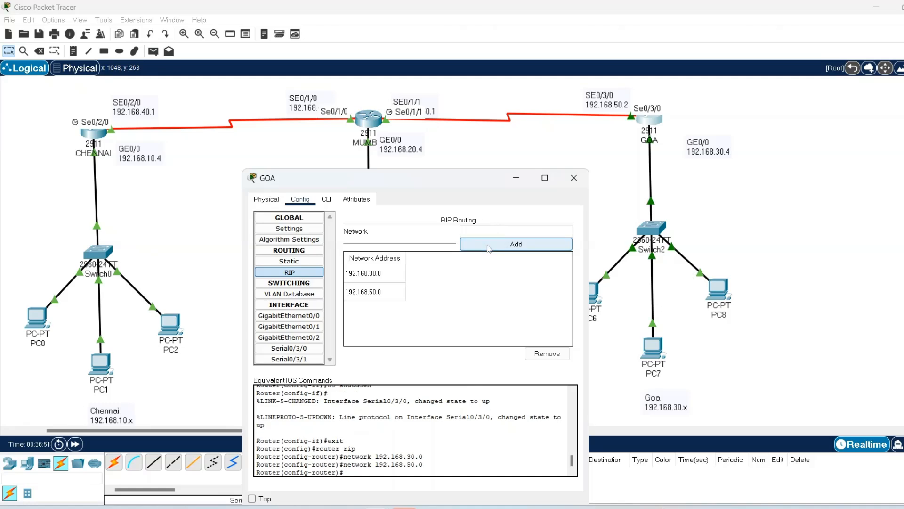
pyautogui.click(574, 178)
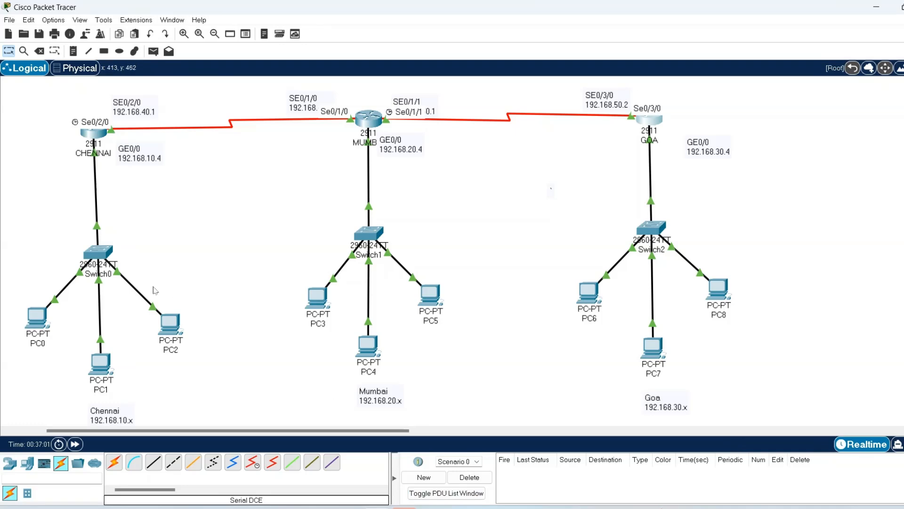
# Ping 192.168.10.3 from PC0's command prompt to test connectivity within the Chennai network
pyautogui.click(37, 321)
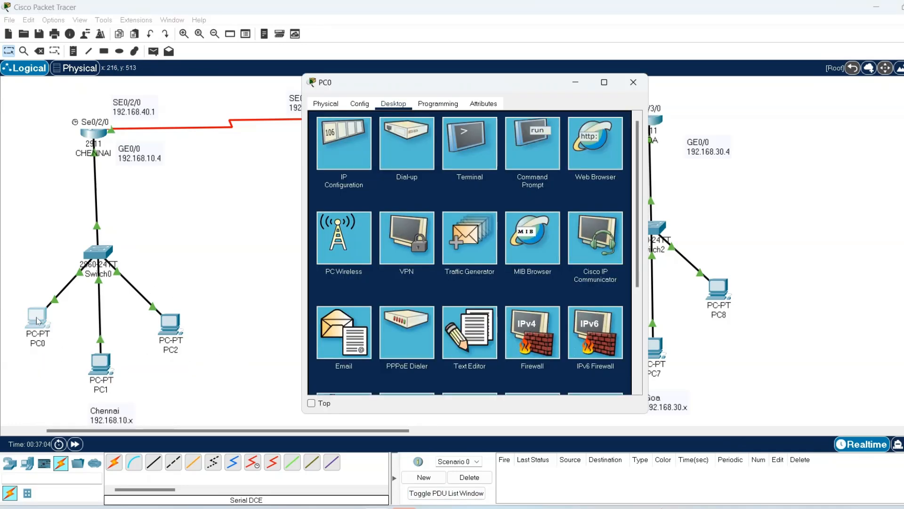
pyautogui.click(521, 153)
pyautogui.write('ping 192.168')
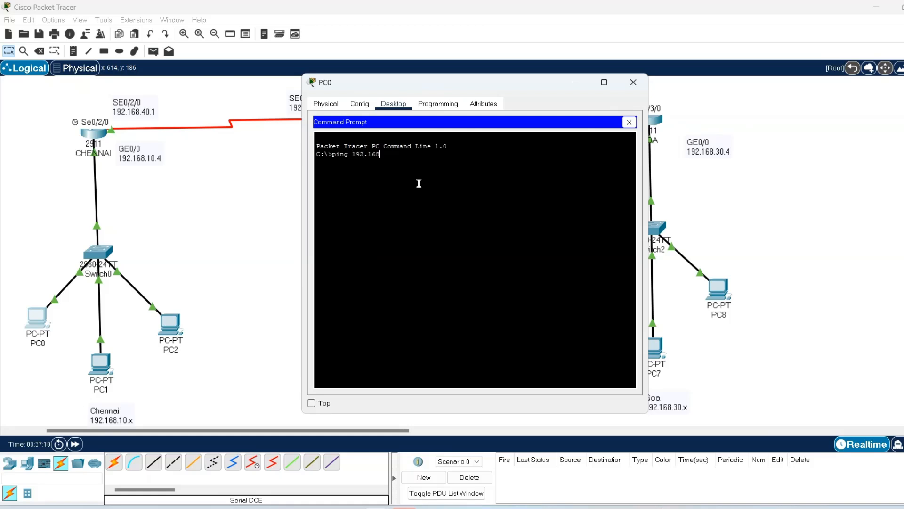
pyautogui.write('.10.3')
pyautogui.press('Return')
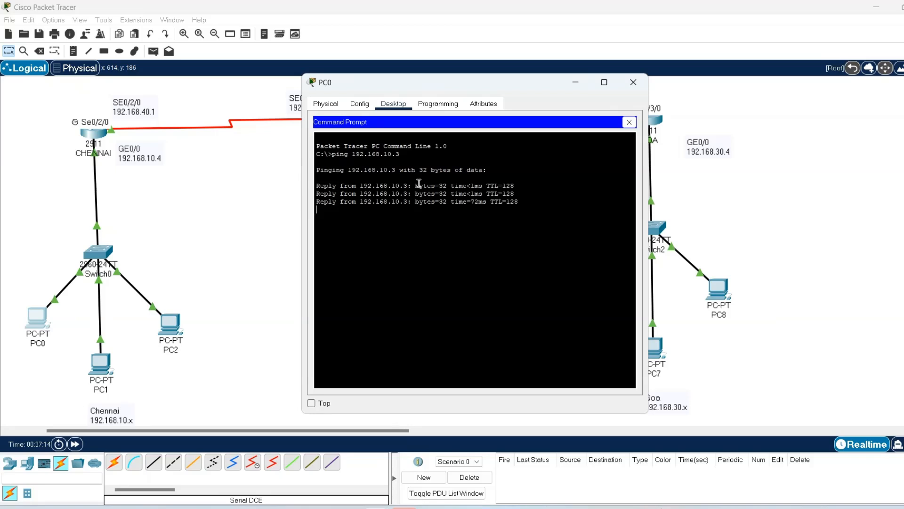
# Ping 192.168.20.3 in the Mumbai network from PC0's command prompt and close PC0's window
pyautogui.press('Up')
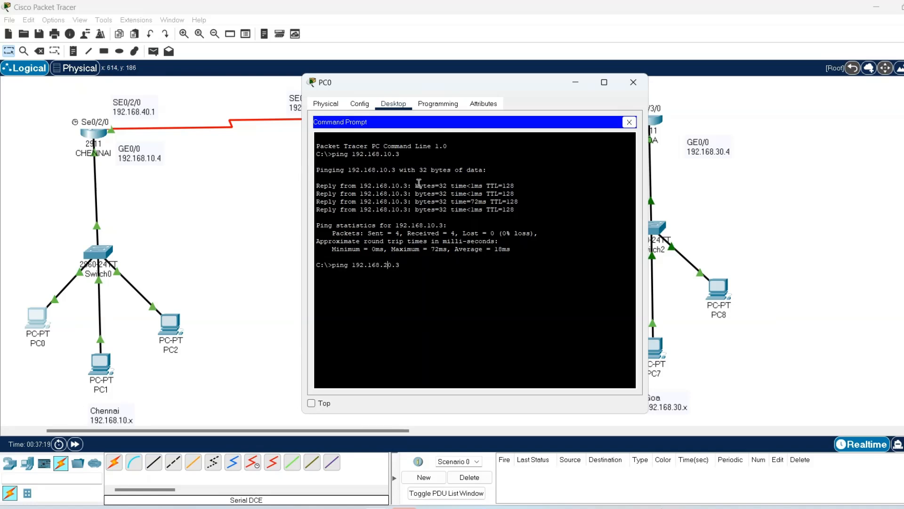
pyautogui.press('Return')
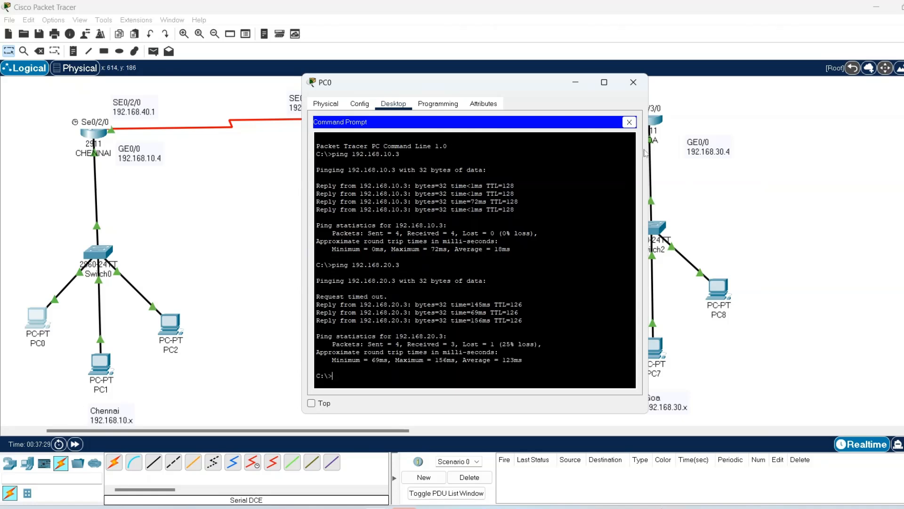
pyautogui.click(633, 82)
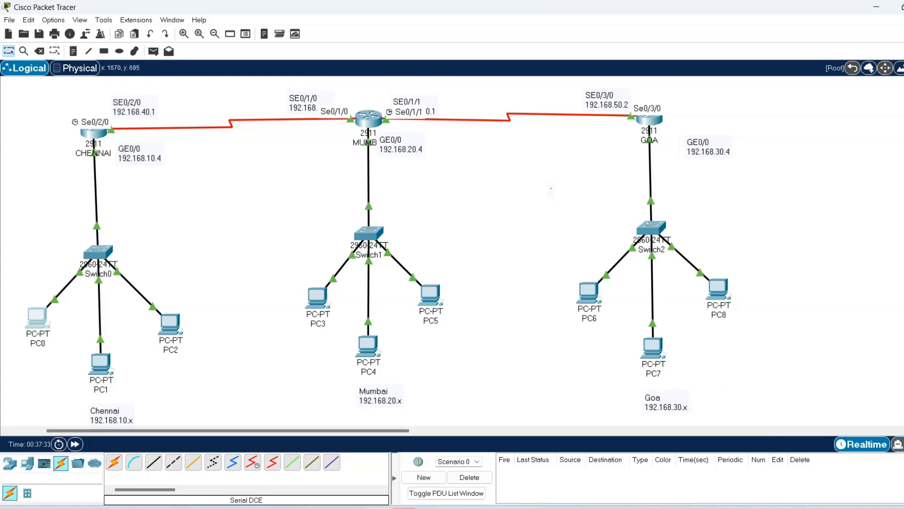
# Switch the workspace from realtime to simulation mode
pyautogui.click(898, 444)
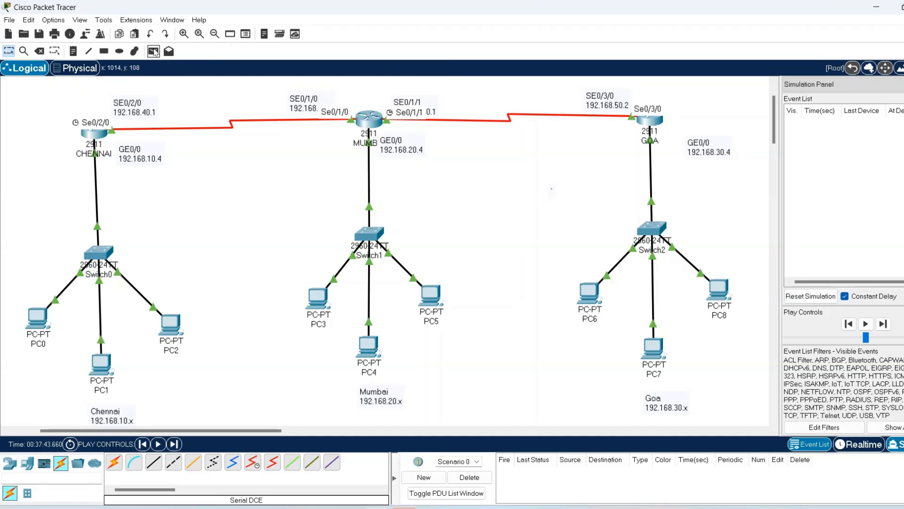
pyautogui.click(153, 51)
pyautogui.click(162, 318)
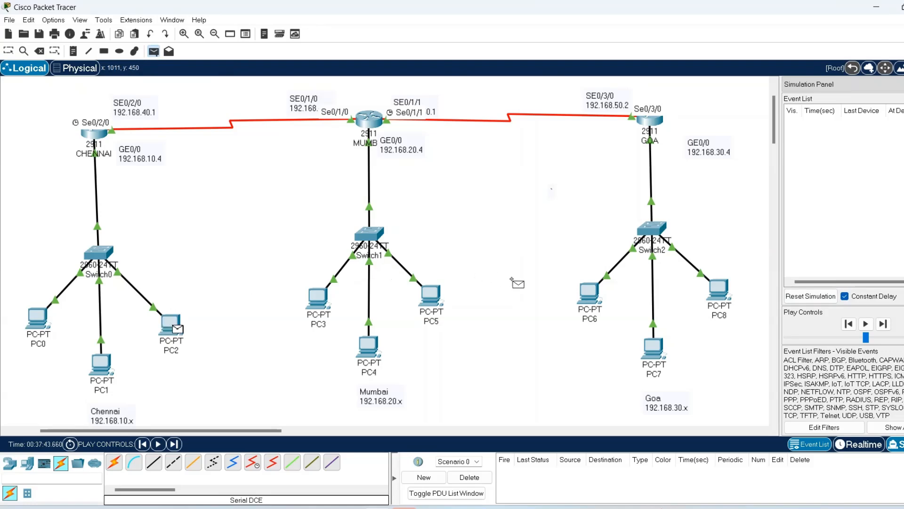
pyautogui.click(587, 287)
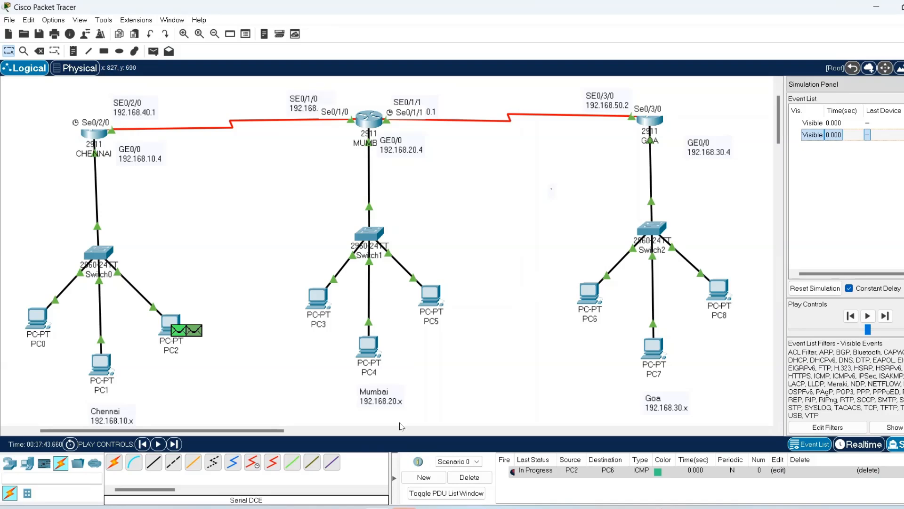
pyautogui.click(470, 477)
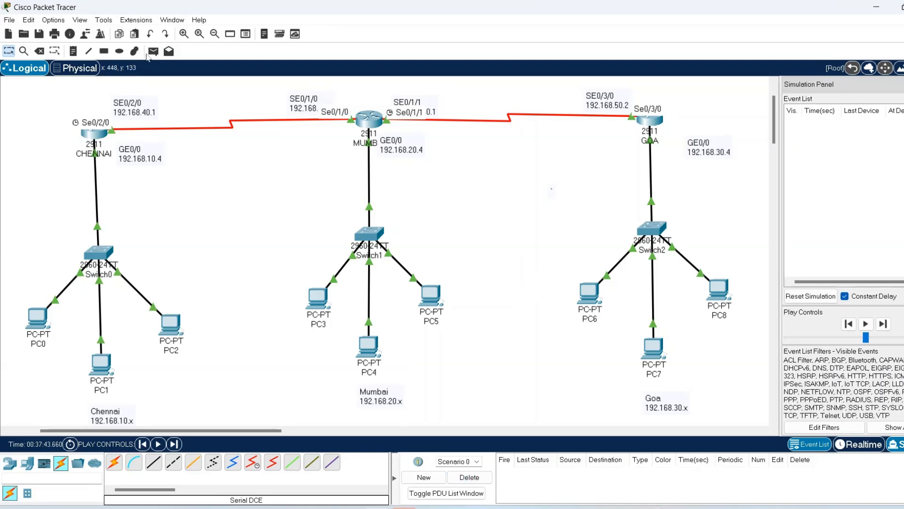
pyautogui.click(153, 51)
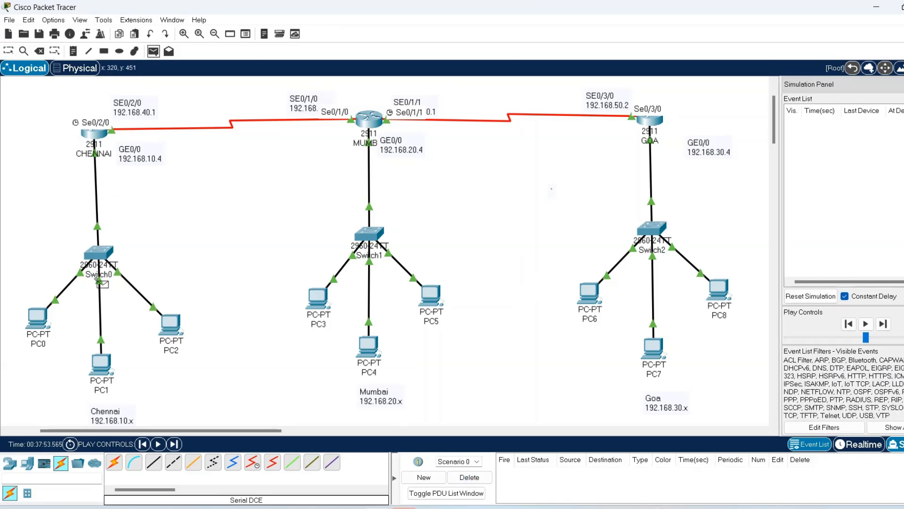
pyautogui.click(95, 357)
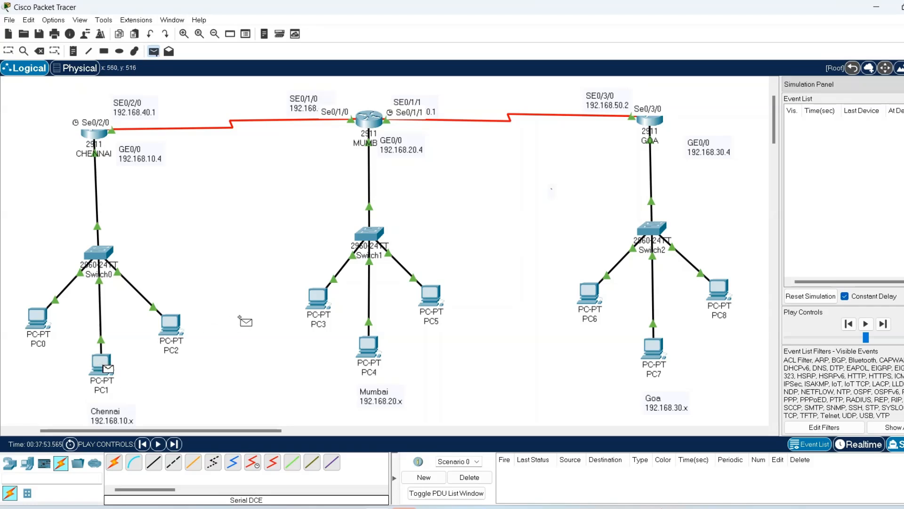
pyautogui.click(311, 293)
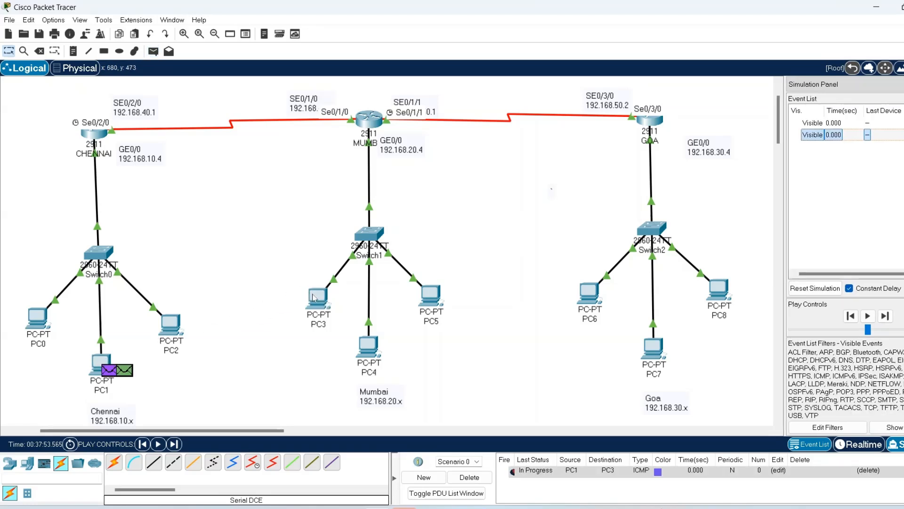
pyautogui.click(469, 478)
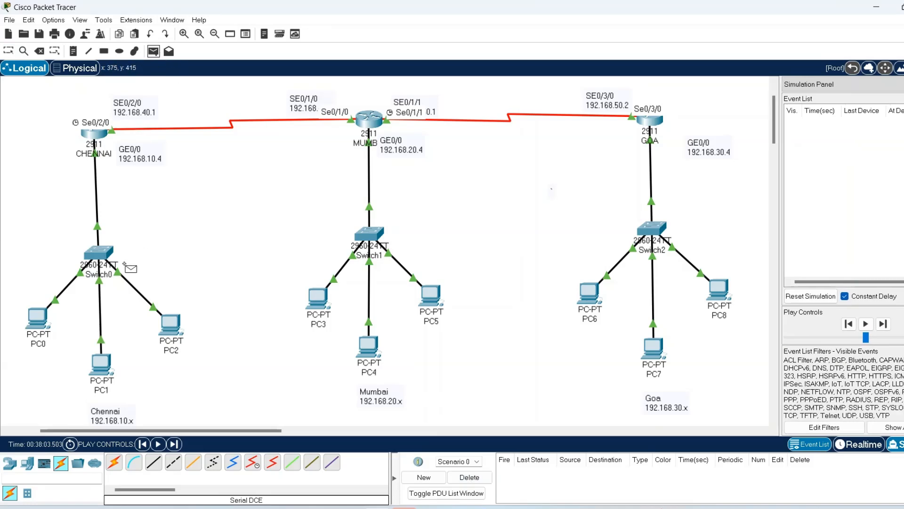
# Simulate a simple PDU from PC1 to PC3 through its full round trip and delete the scenario
pyautogui.click(94, 354)
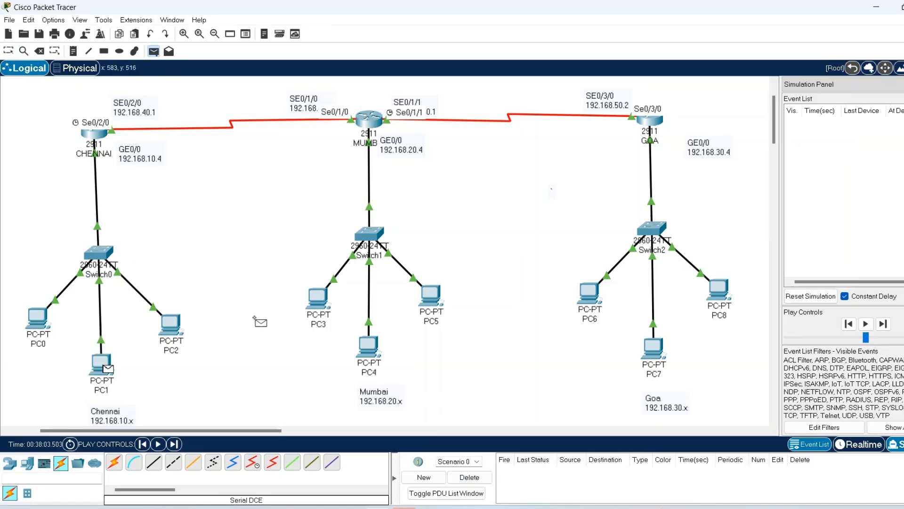
pyautogui.click(315, 294)
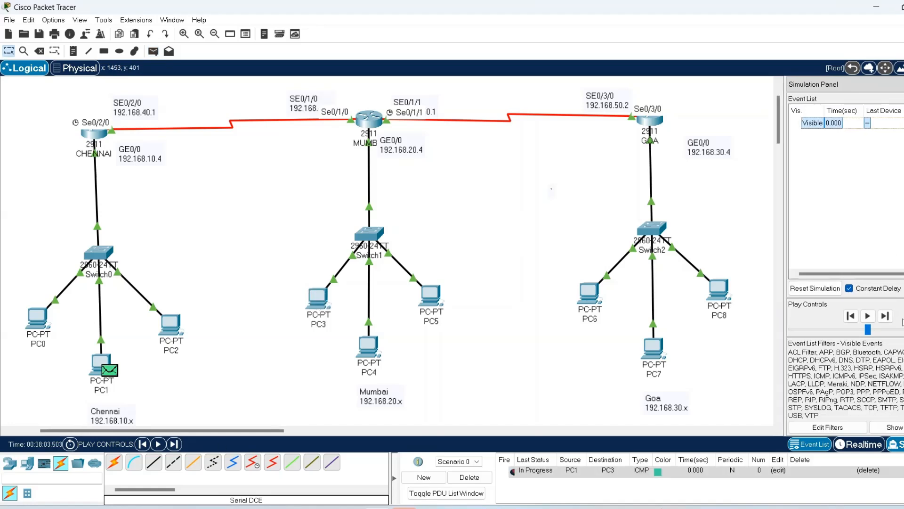
pyautogui.click(868, 316)
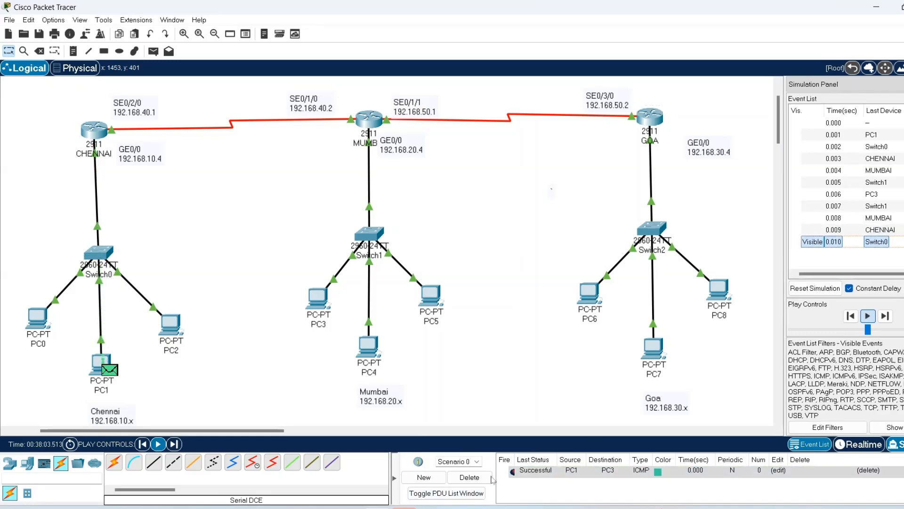
pyautogui.click(484, 479)
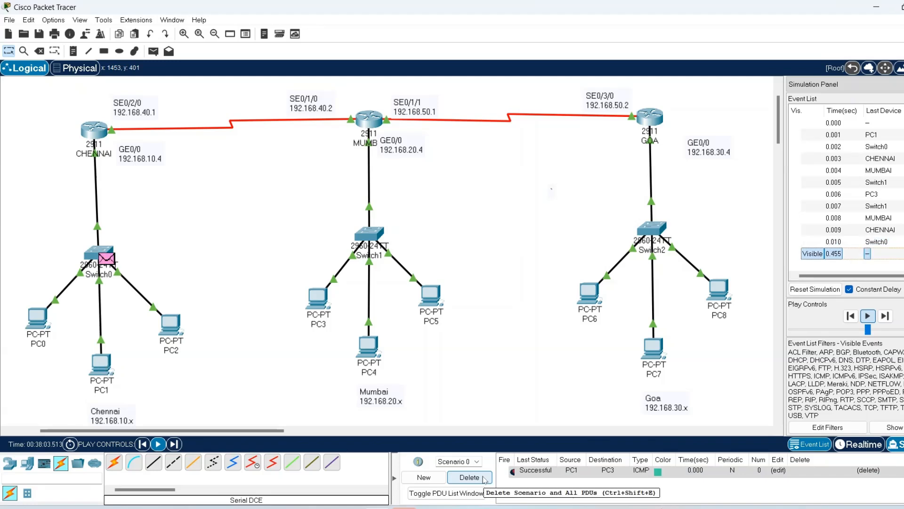